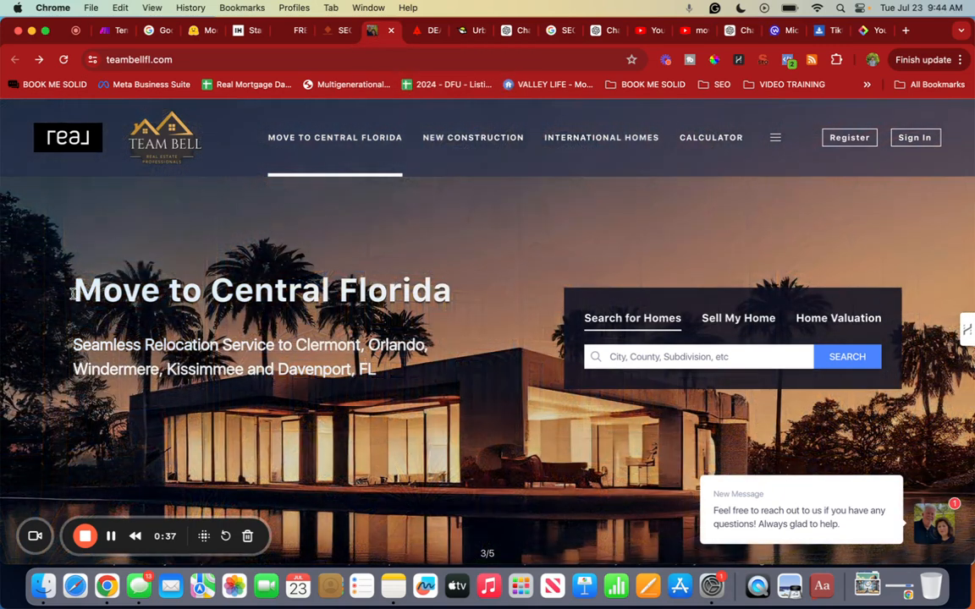
- Highlight the home page's "Move to Central Florida" headline and the relocation service tagline beneath it, and glance over the page
drag(71, 279, 426, 287)
drag(398, 373, 78, 346)
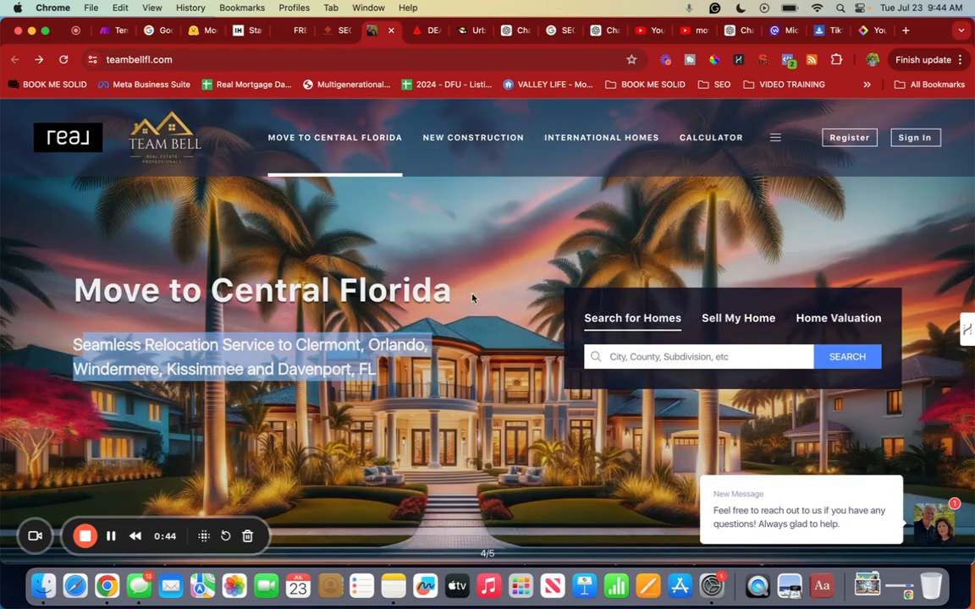
scroll(473, 294, down, 2)
scroll(190, 230, up, 3)
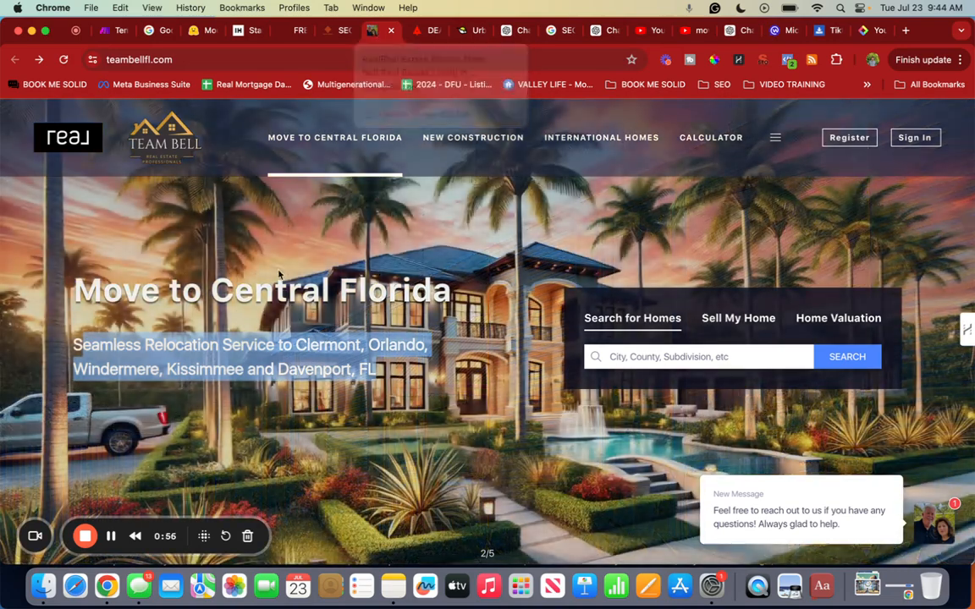
- Open the site's New Construction page and look through its list of Florida community projects
click(466, 140)
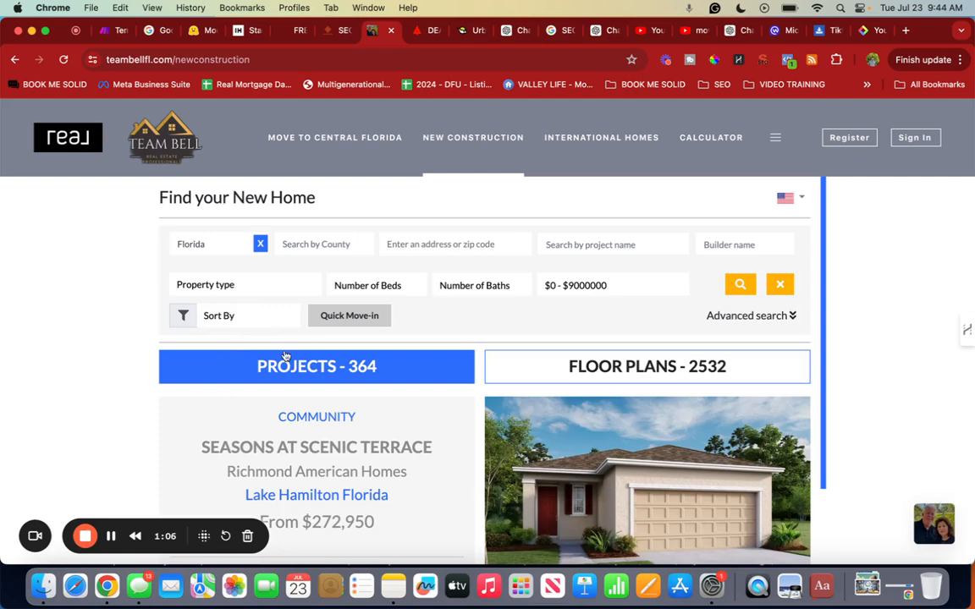
scroll(285, 355, down, 5)
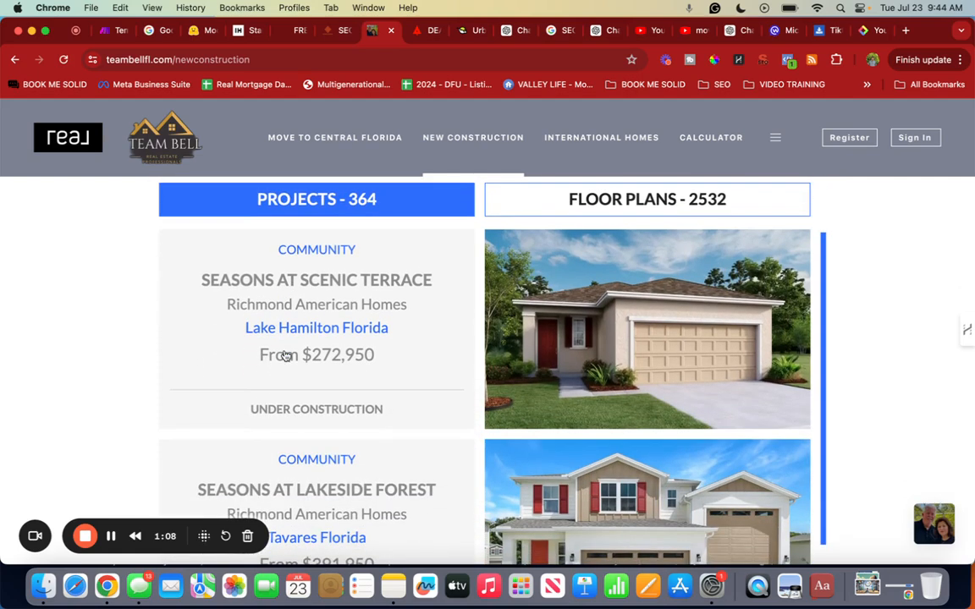
scroll(285, 355, down, 10)
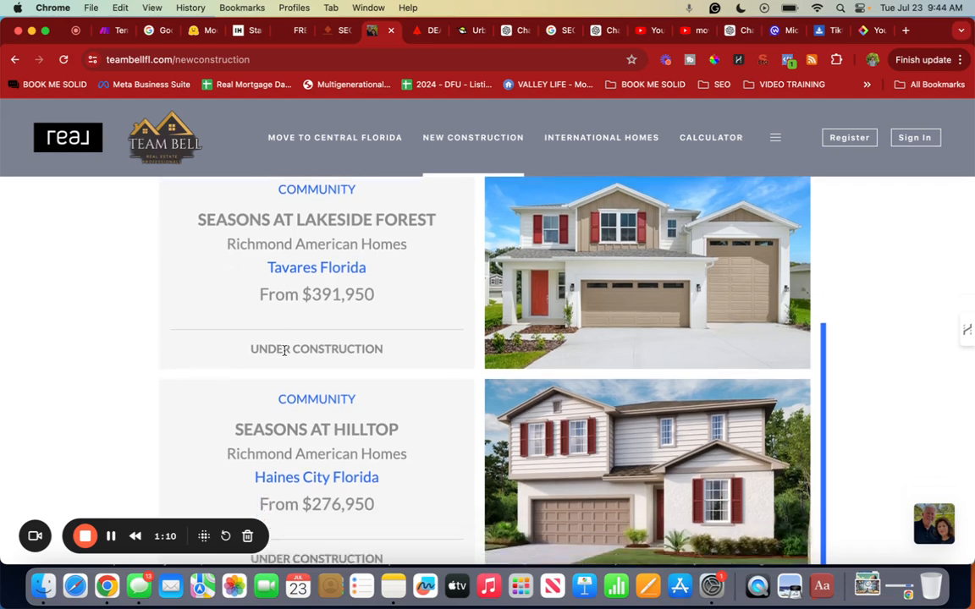
scroll(285, 351, down, 2)
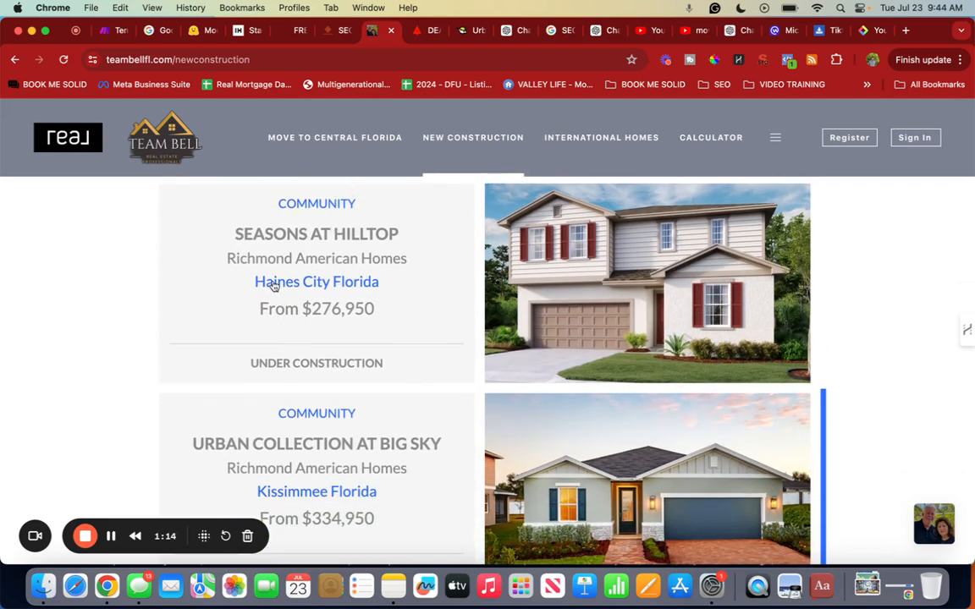
scroll(317, 286, down, 4)
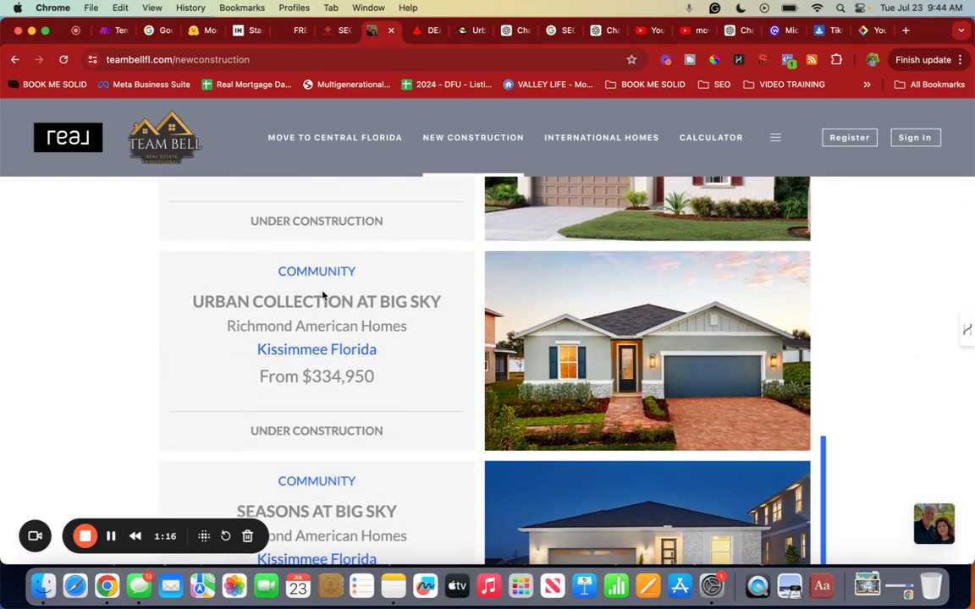
scroll(321, 304, down, 10)
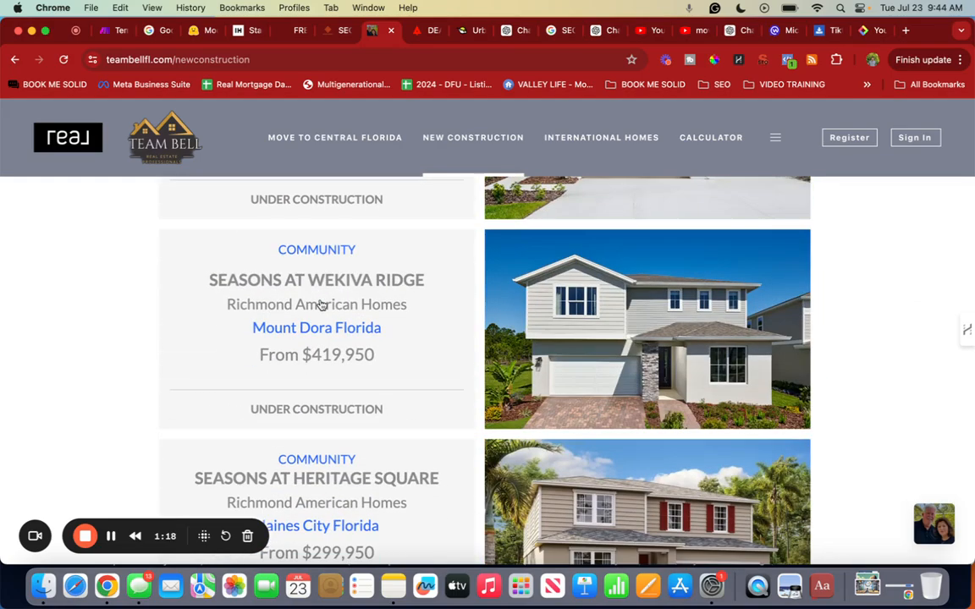
scroll(322, 305, down, 10)
scroll(322, 306, up, 15)
scroll(321, 303, down, 2)
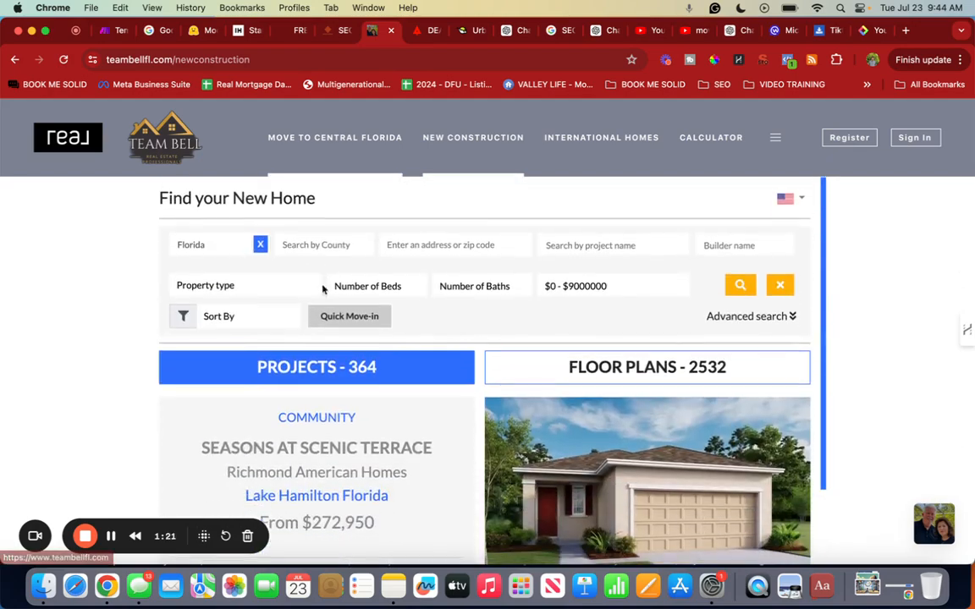
- Return to the site's home page and review the blog posts under "Learn about Central Florida Real Estate and Surrounding Communities"
click(169, 149)
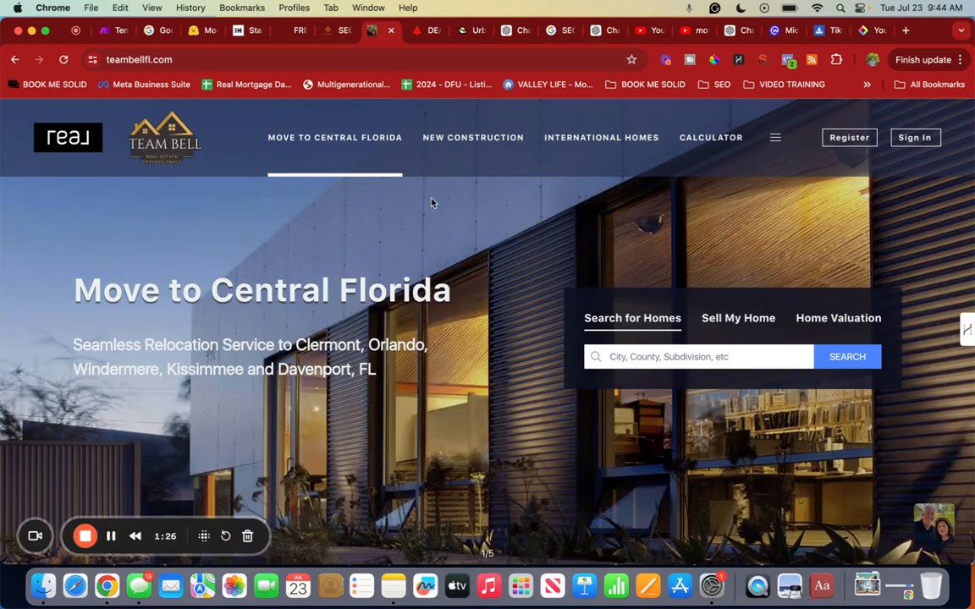
scroll(431, 202, down, 5)
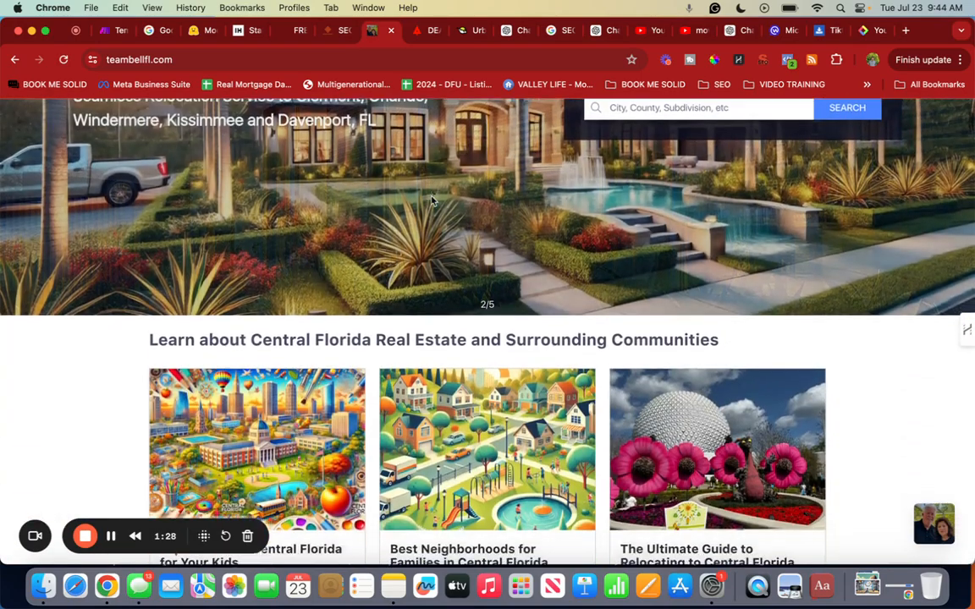
scroll(430, 200, down, 2)
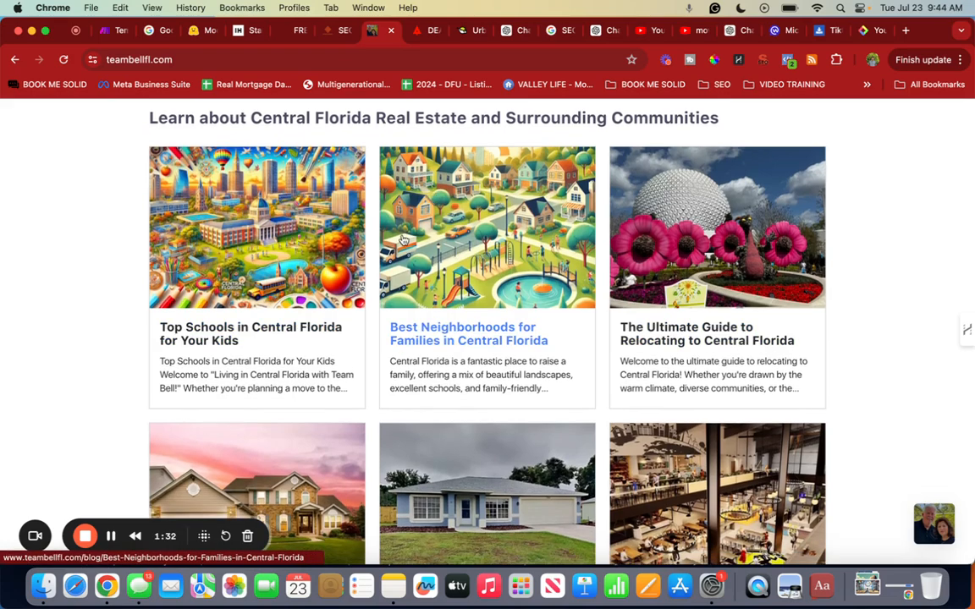
scroll(403, 241, up, 1)
scroll(370, 261, up, 2)
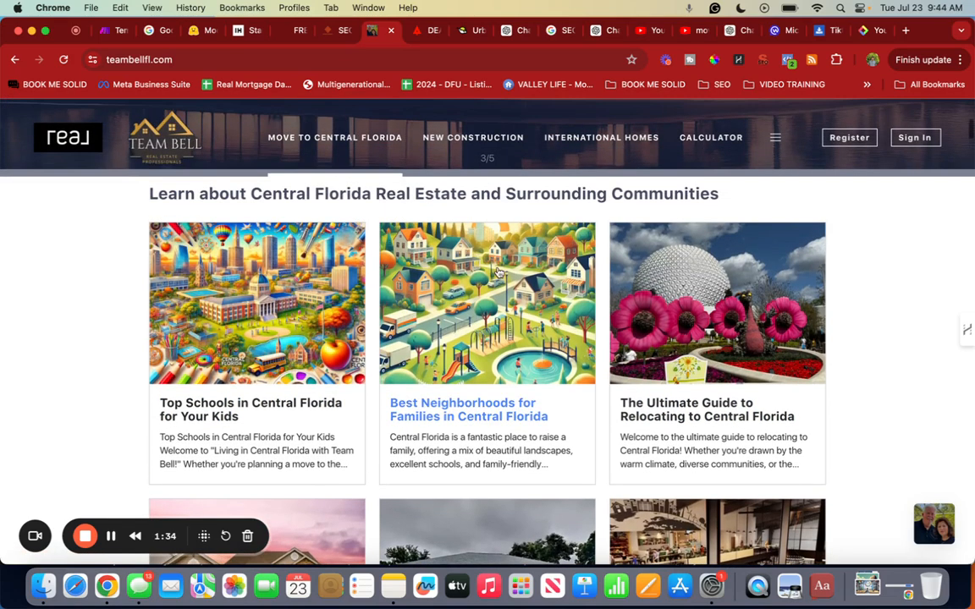
scroll(564, 263, down, 1)
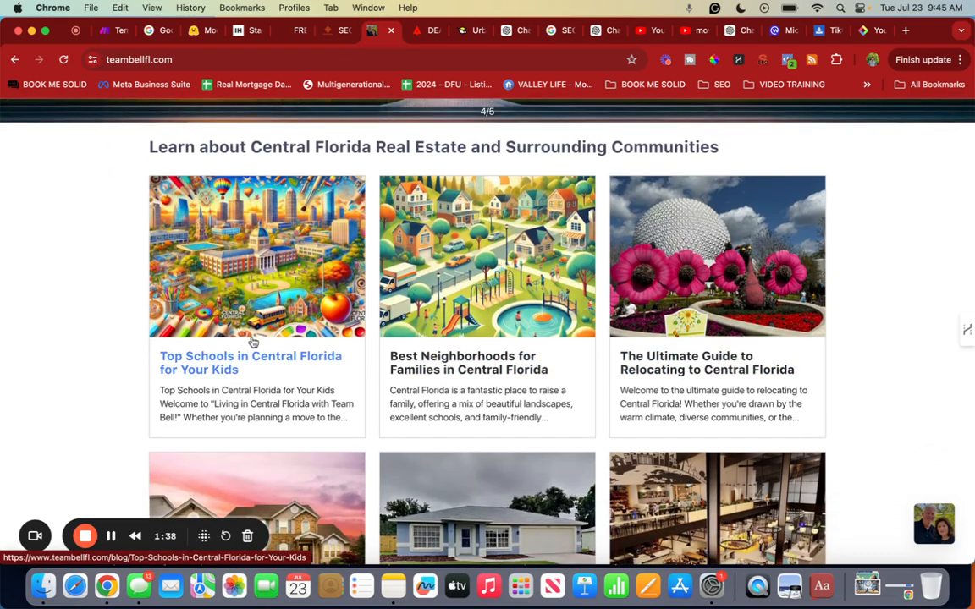
scroll(251, 341, up, 1)
scroll(251, 341, up, 1)
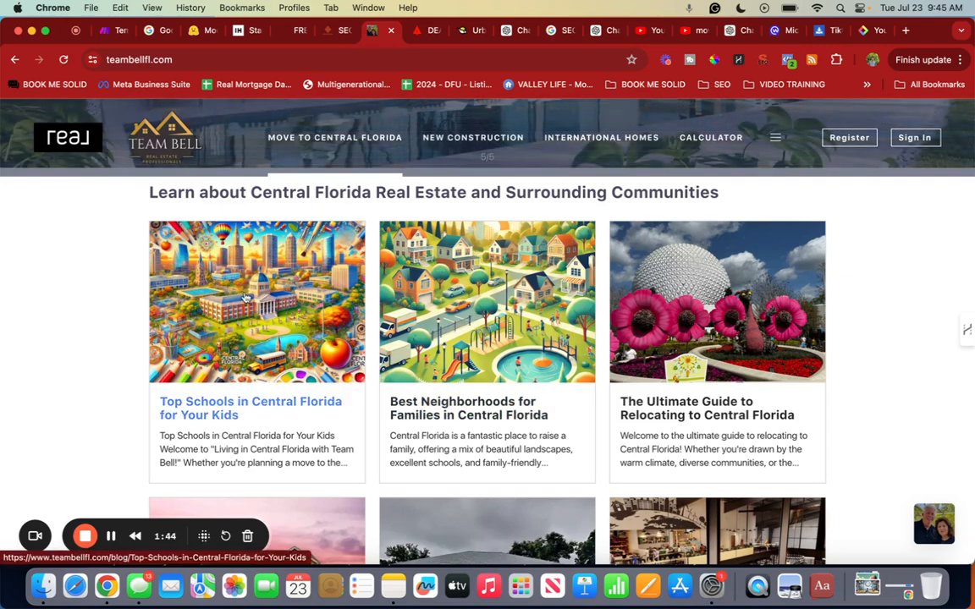
- Open the blog post "Top Schools in Central Florida for Your Kids" and skim it through to the contact form
click(233, 303)
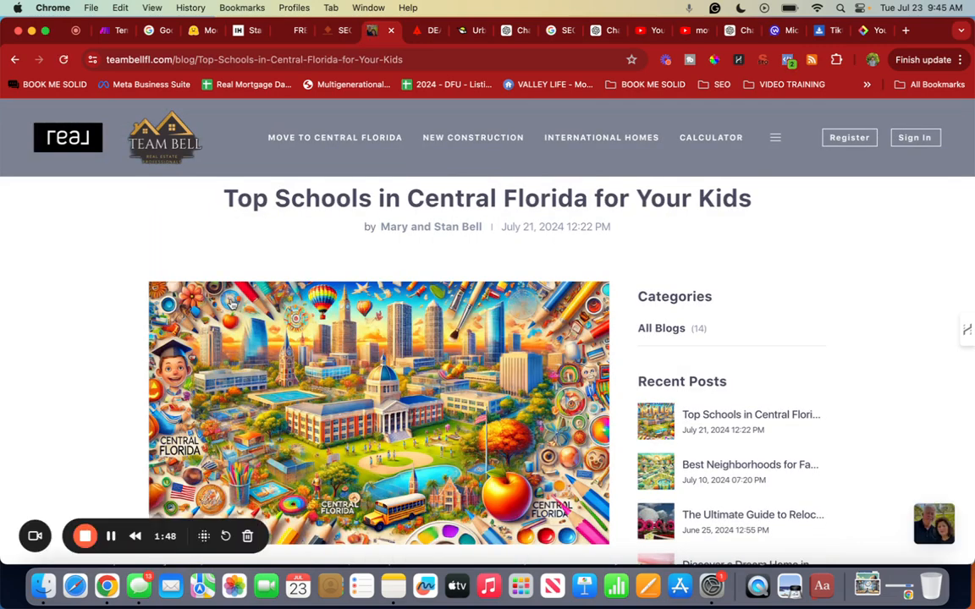
scroll(231, 302, down, 5)
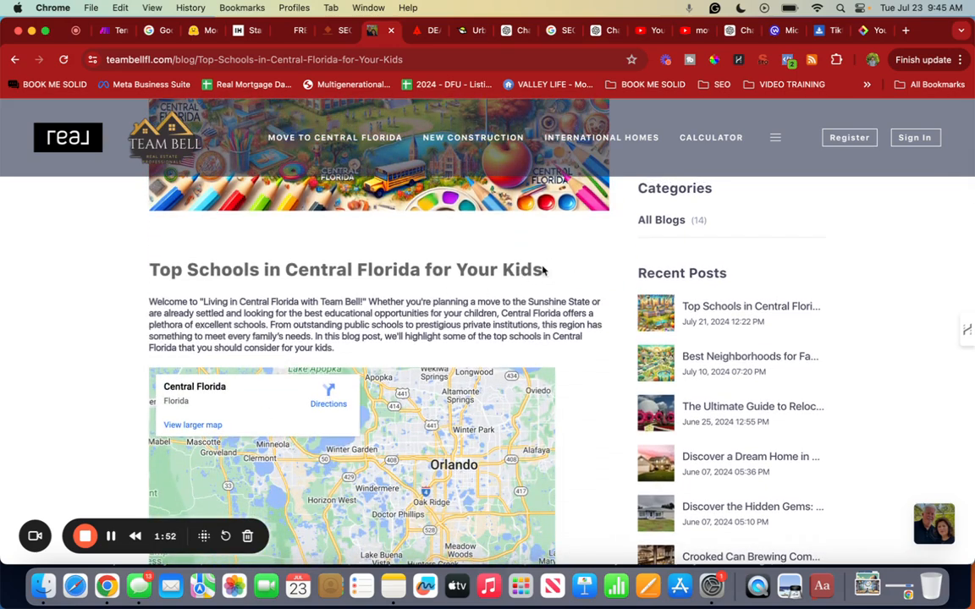
scroll(412, 263, down, 6)
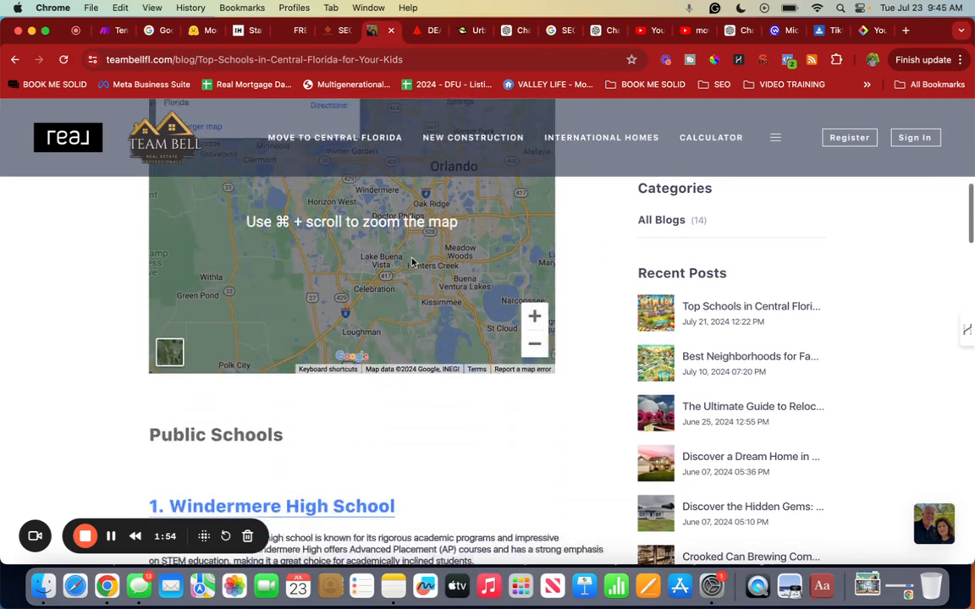
scroll(412, 263, down, 7)
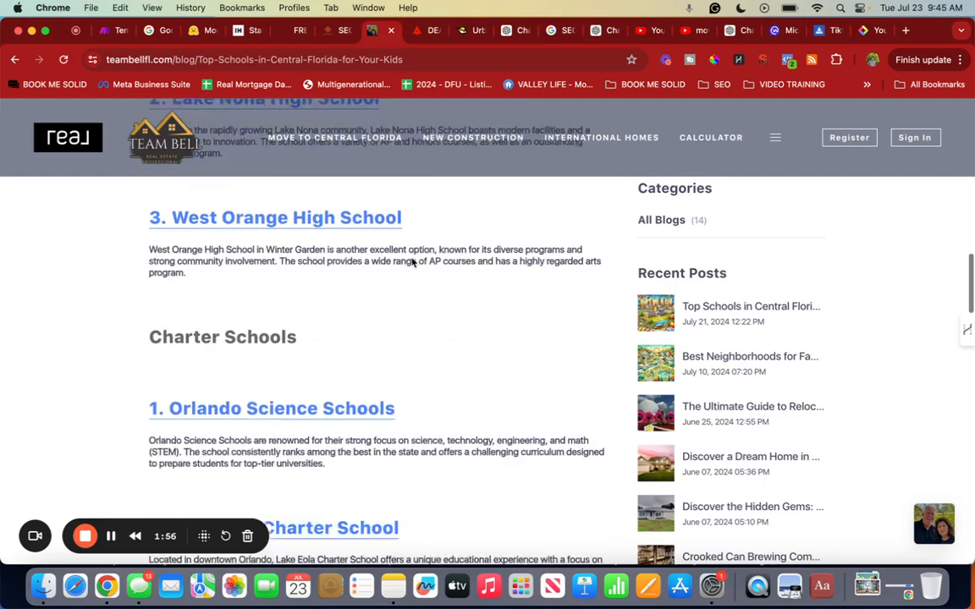
scroll(412, 264, down, 8)
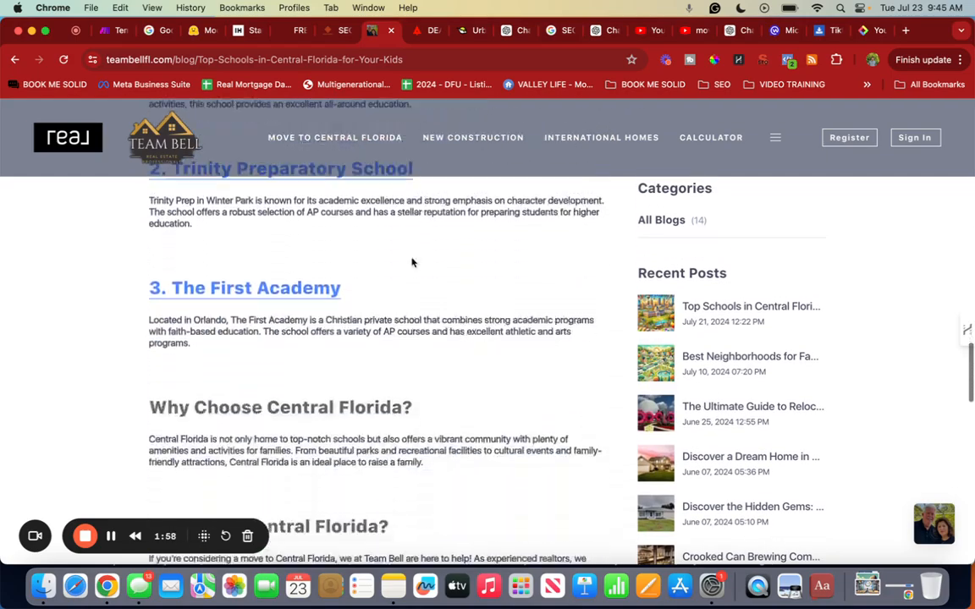
scroll(412, 263, down, 6)
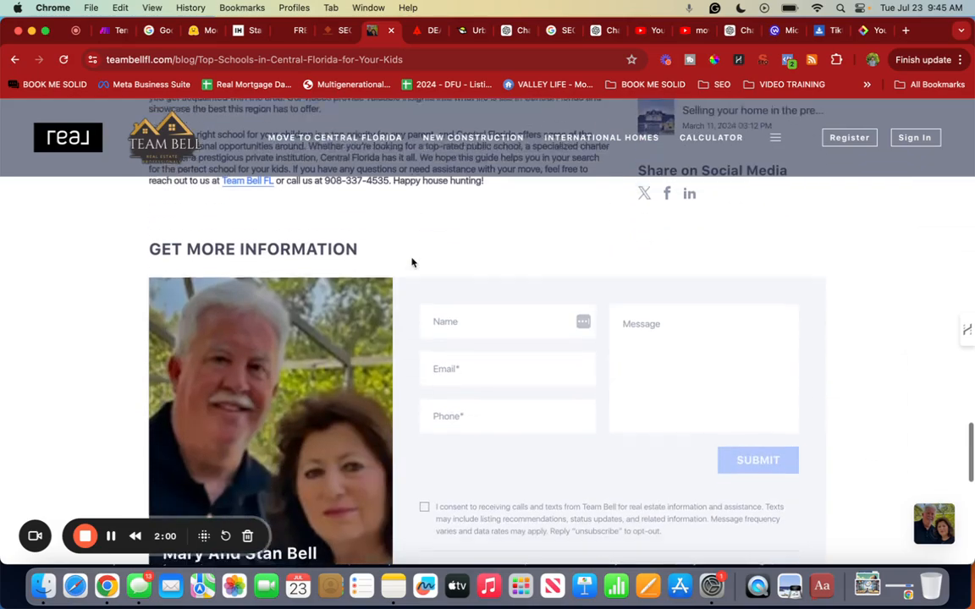
scroll(412, 263, up, 20)
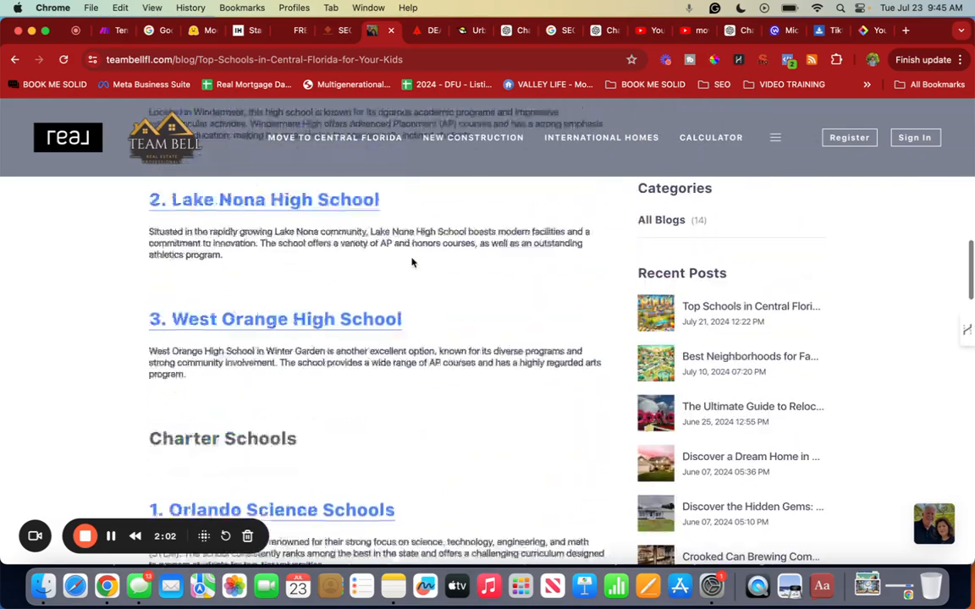
scroll(412, 263, down, 1)
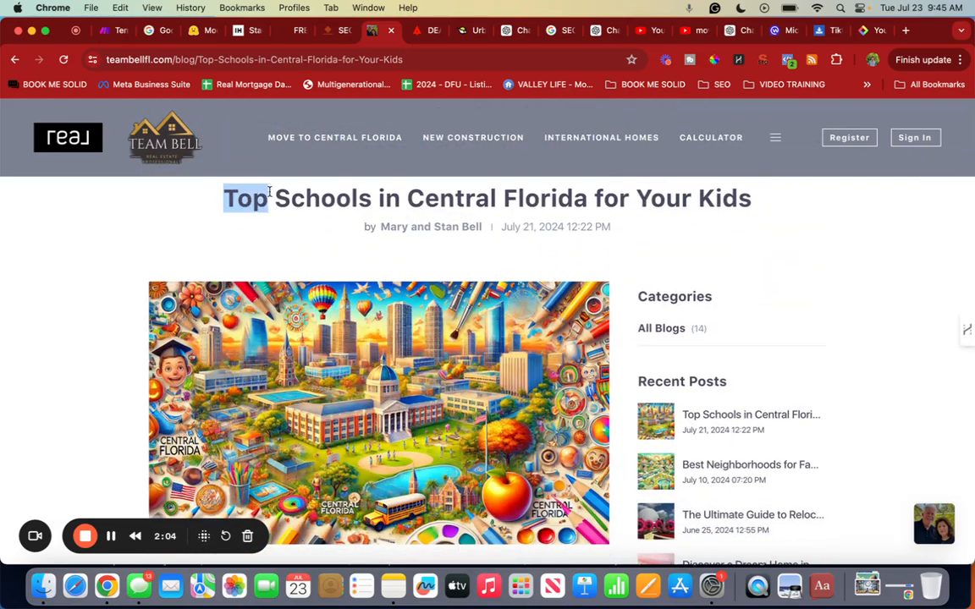
- Copy the blog post's title and search Google for "Top Schools in Central Florida for Your Kids" in a new incognito window
drag(223, 192, 803, 205)
key(super+c)
click(89, 6)
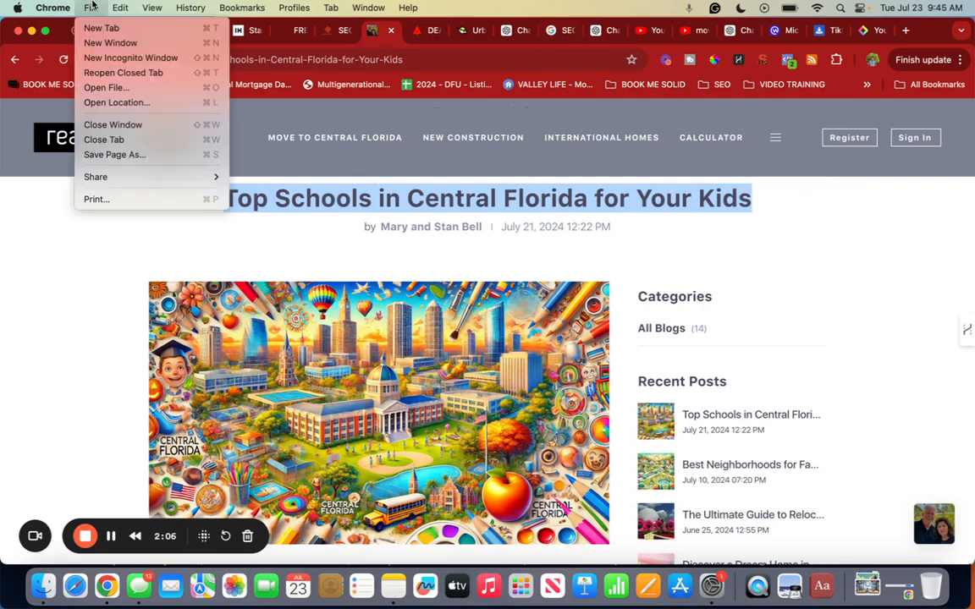
click(97, 57)
key(super+v)
key(Return)
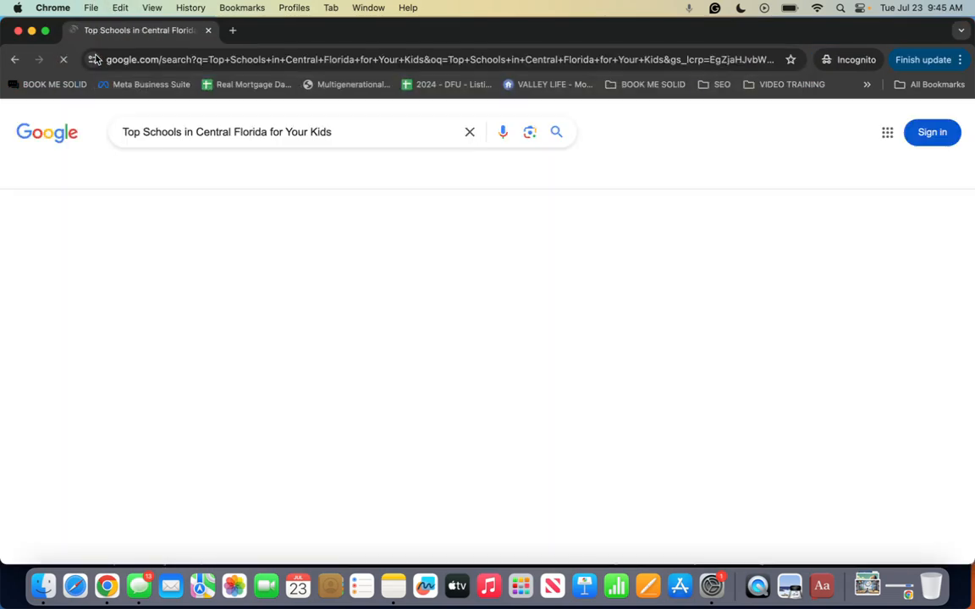
- Open the WKMG result about the top high schools in Central Florida and review the article down to its school ranking table
scroll(42, 371, down, 6)
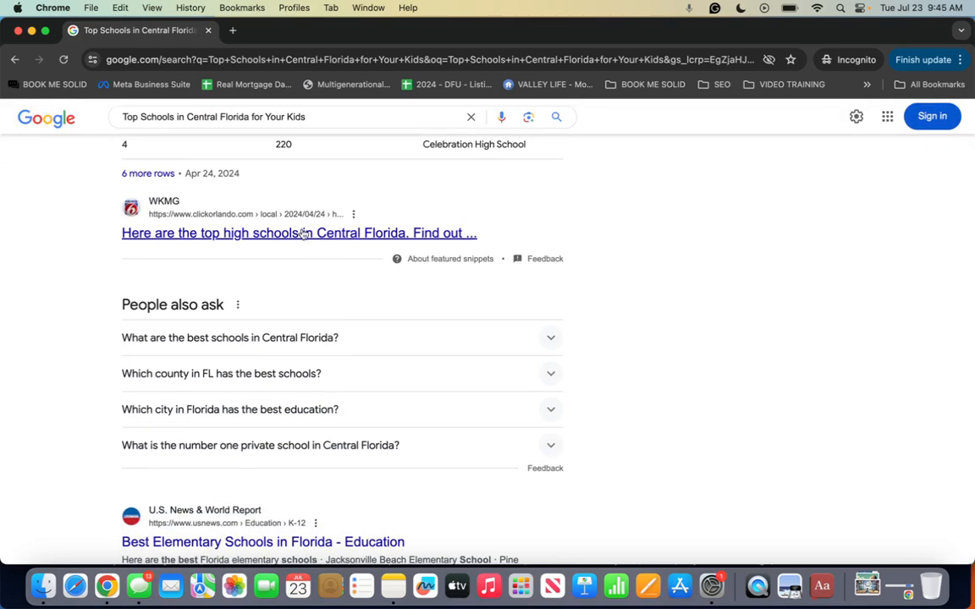
click(295, 241)
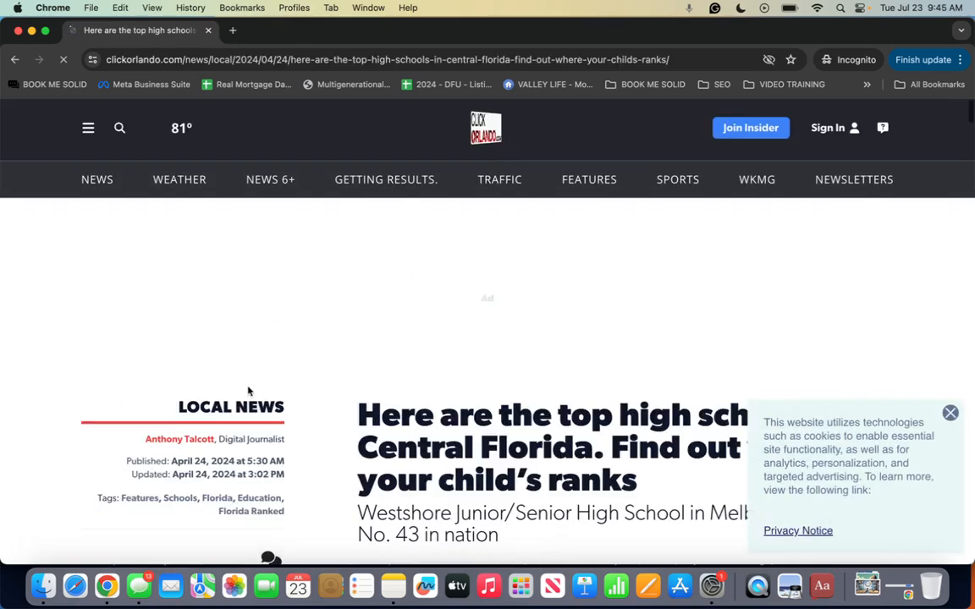
scroll(248, 391, down, 5)
scroll(248, 390, down, 10)
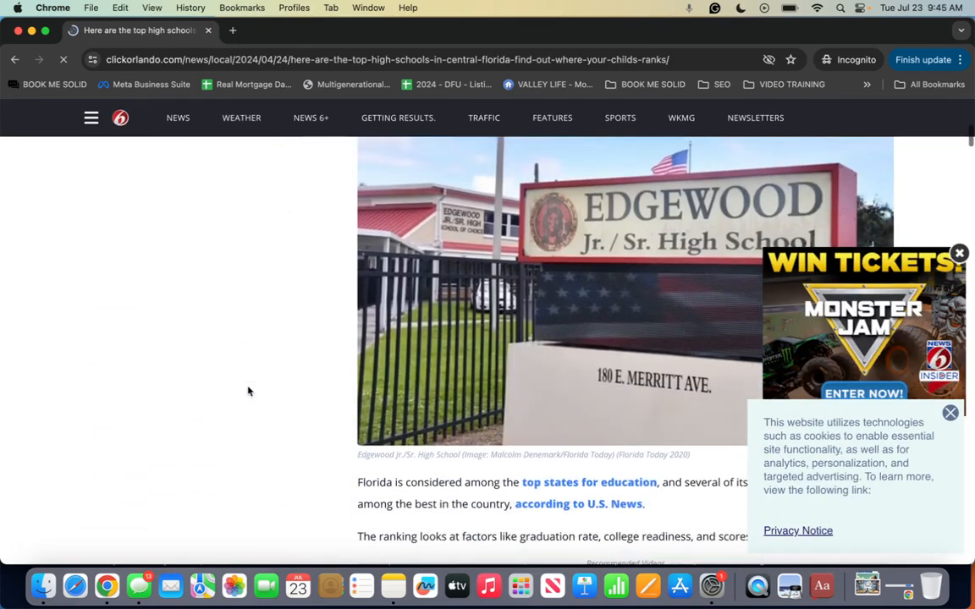
scroll(248, 391, down, 4)
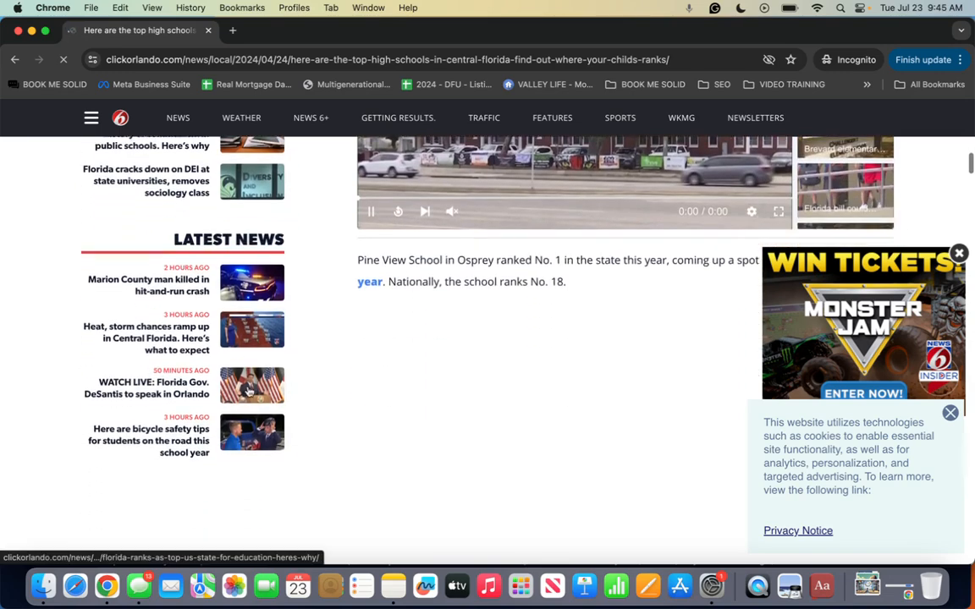
scroll(358, 326, down, 10)
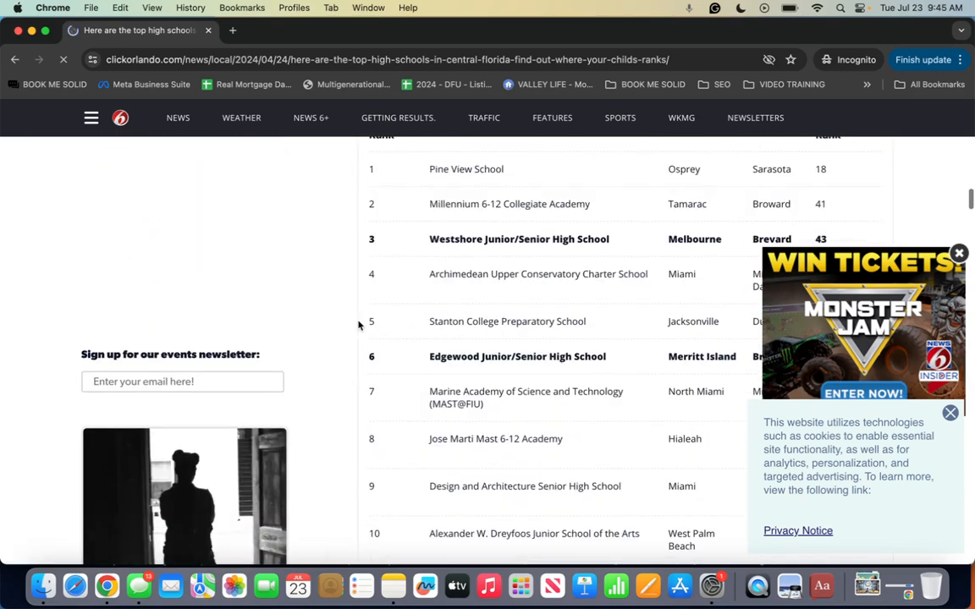
- Copy the web address of the clickorlando.com article on top high schools
scroll(285, 112, up, 15)
click(148, 56)
key(super+c)
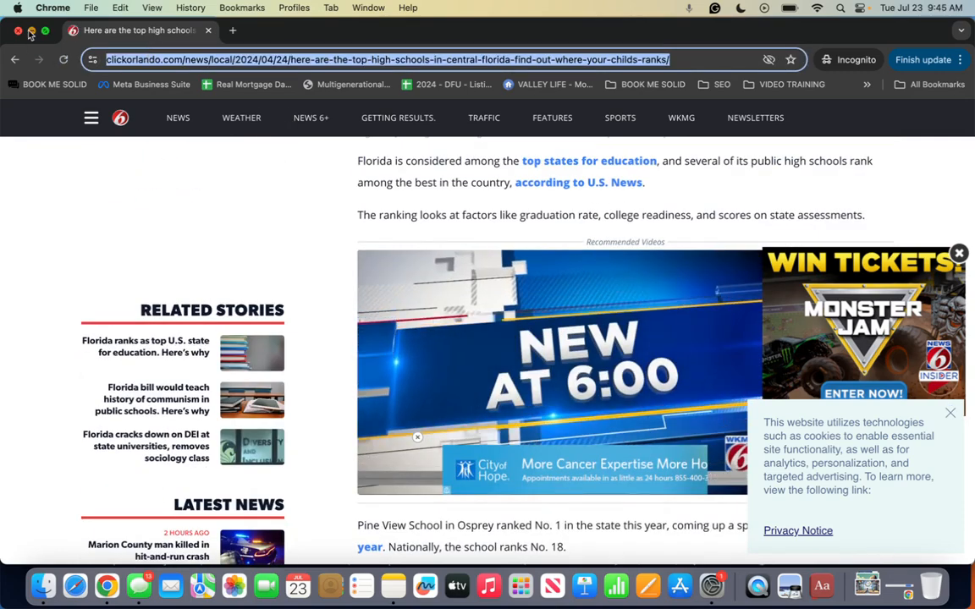
- Minimize the incognito window and open chat.openai.com in a new tab of the main browser window
click(31, 31)
click(905, 31)
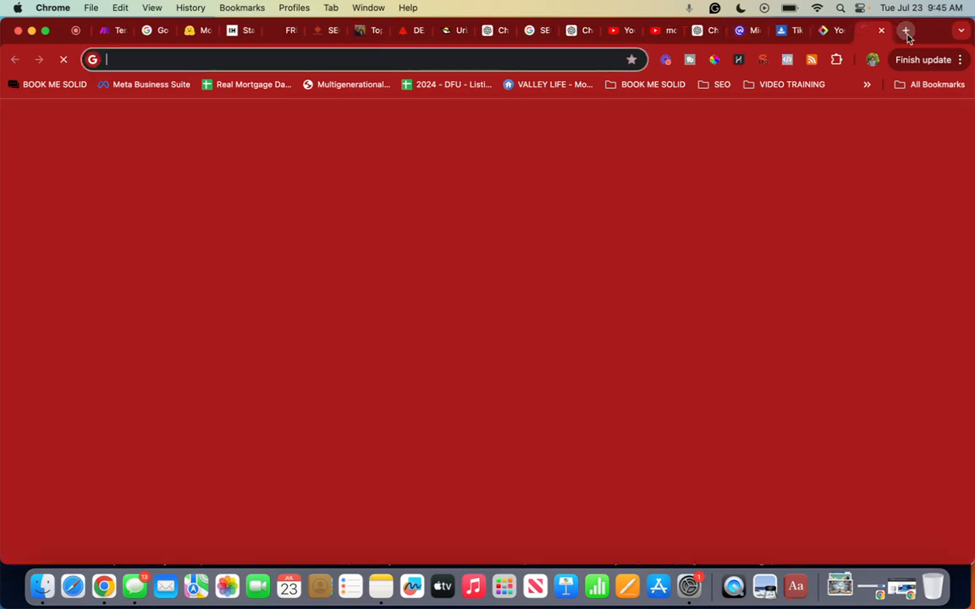
text(chat.openai.com)
key(Return)
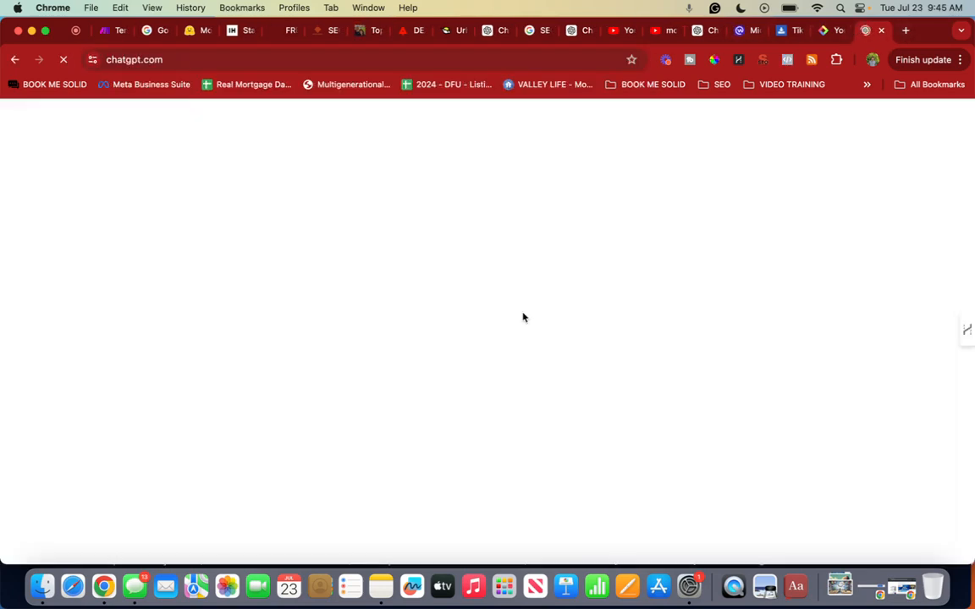
- Begin a ChatGPT prompt with "This blog post ranks #1 for Top Schools in Central Florida" followed by the copied clickorlando.com article address
text(Th)
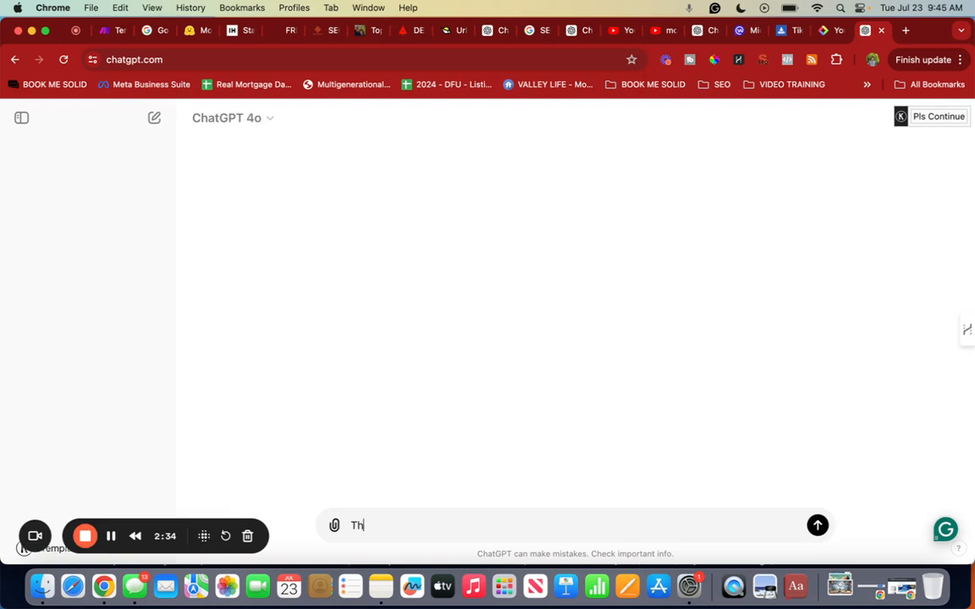
text(is blog post ranks #1)
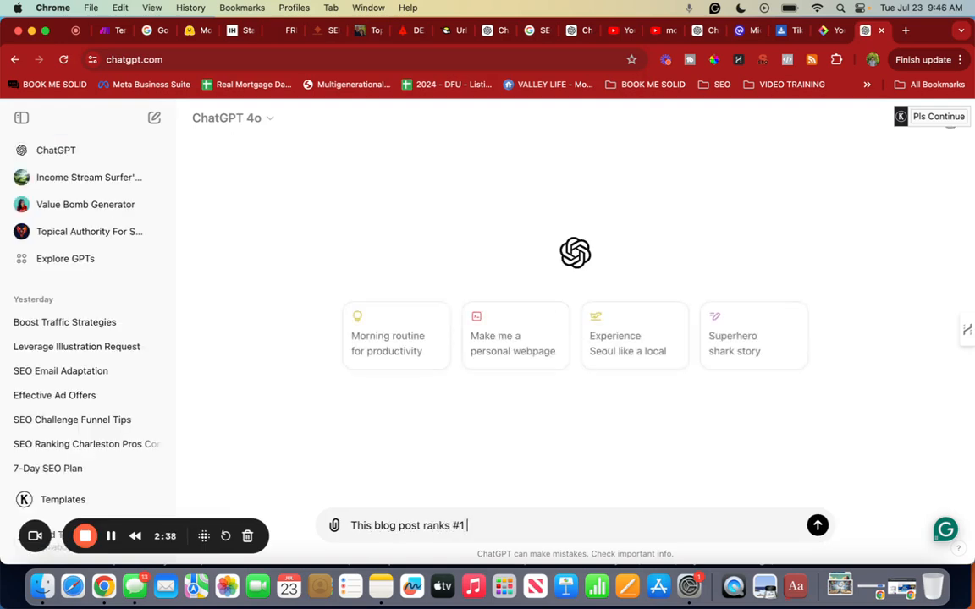
text( for Top Schools in)
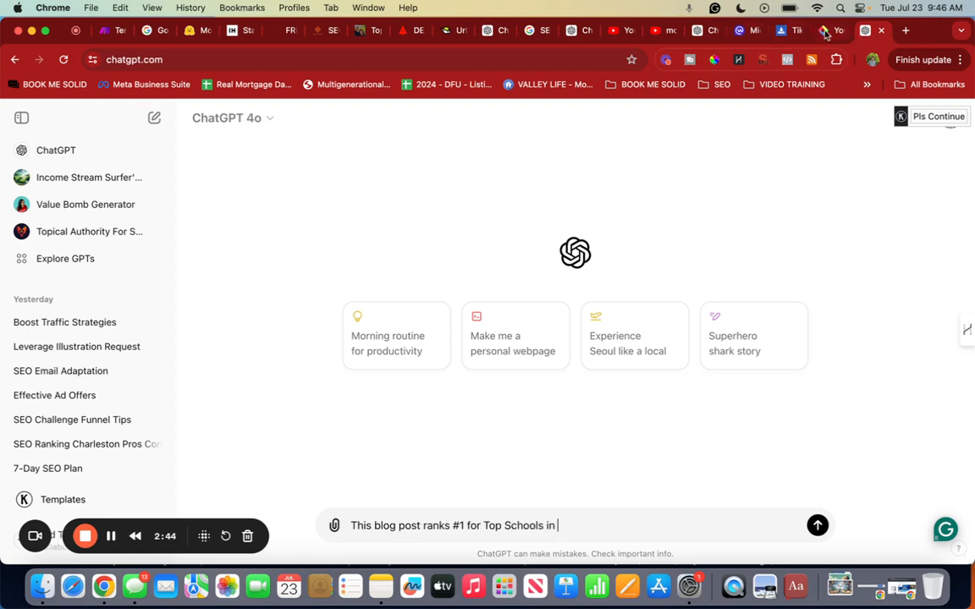
click(364, 31)
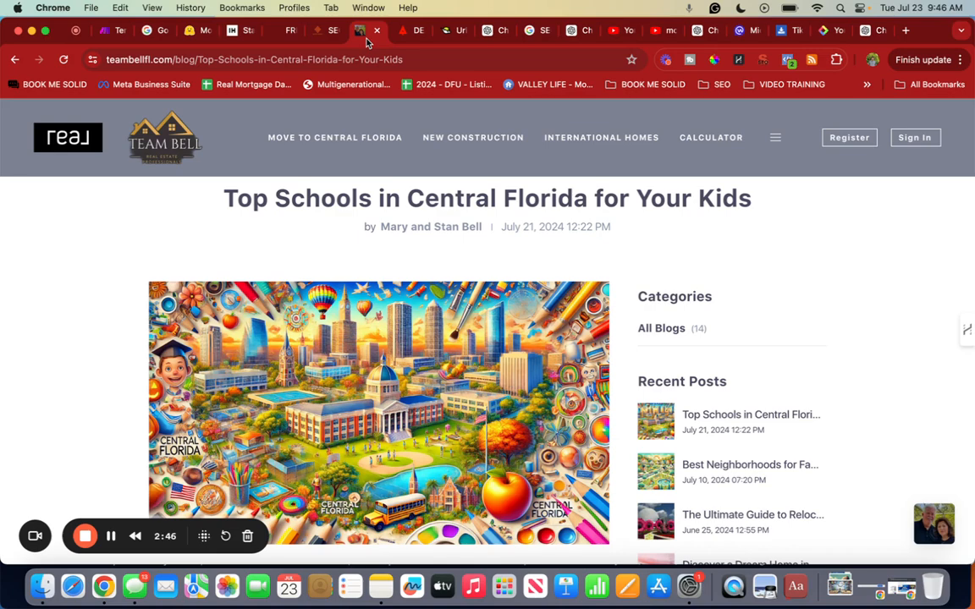
click(877, 33)
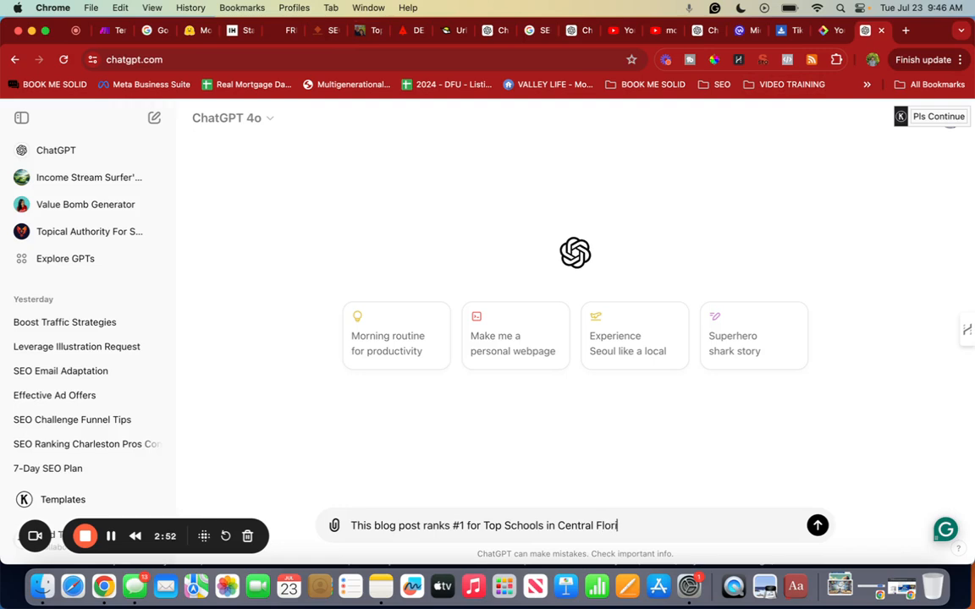
text(da)
key(super+v)
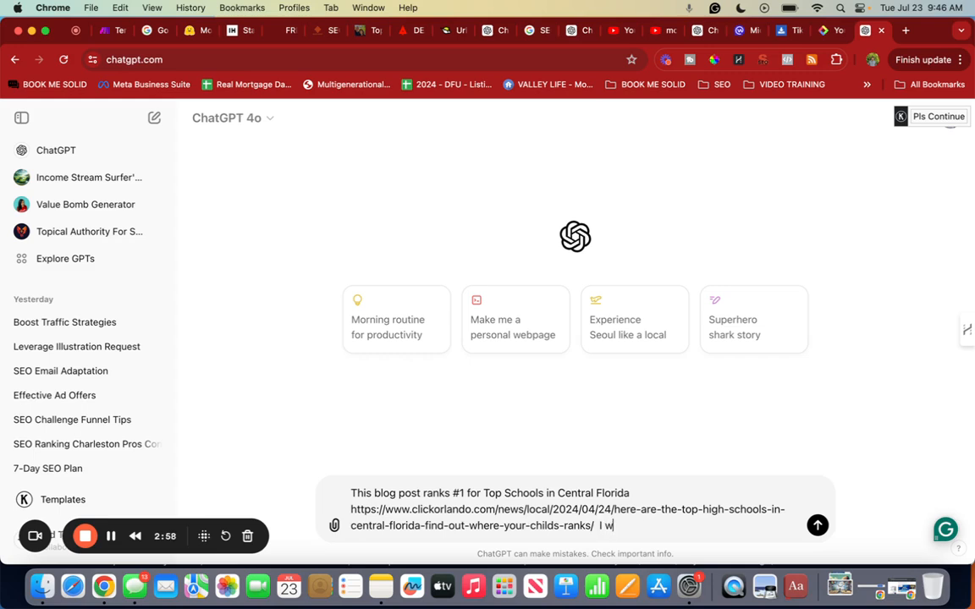
- Add "I would like your feedback on my blog post how can I make it better, more contextual and easy to read", correcting the spelling of "contextual"
text(I would like tour feed back on my b)
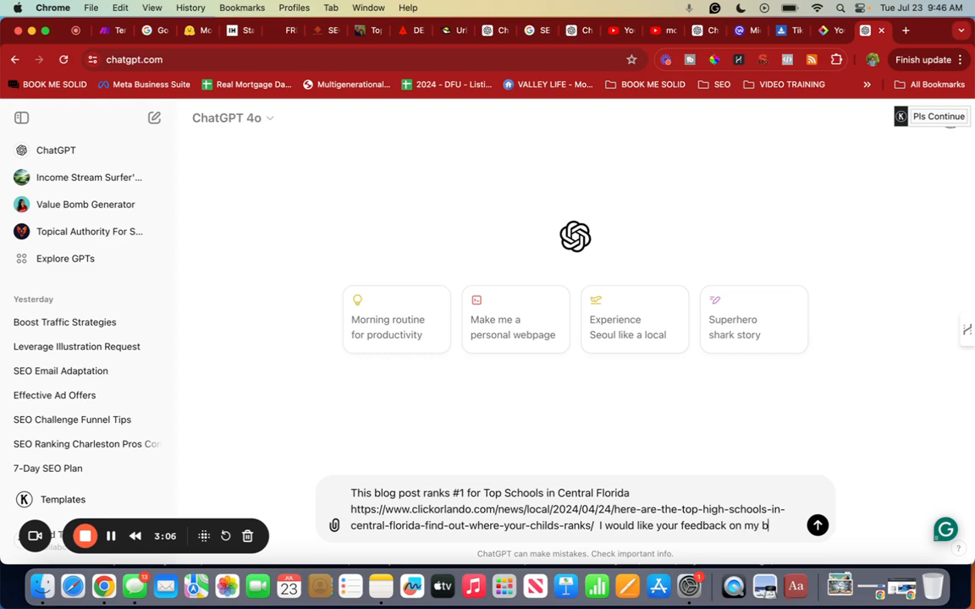
text(st how can I mak ei)
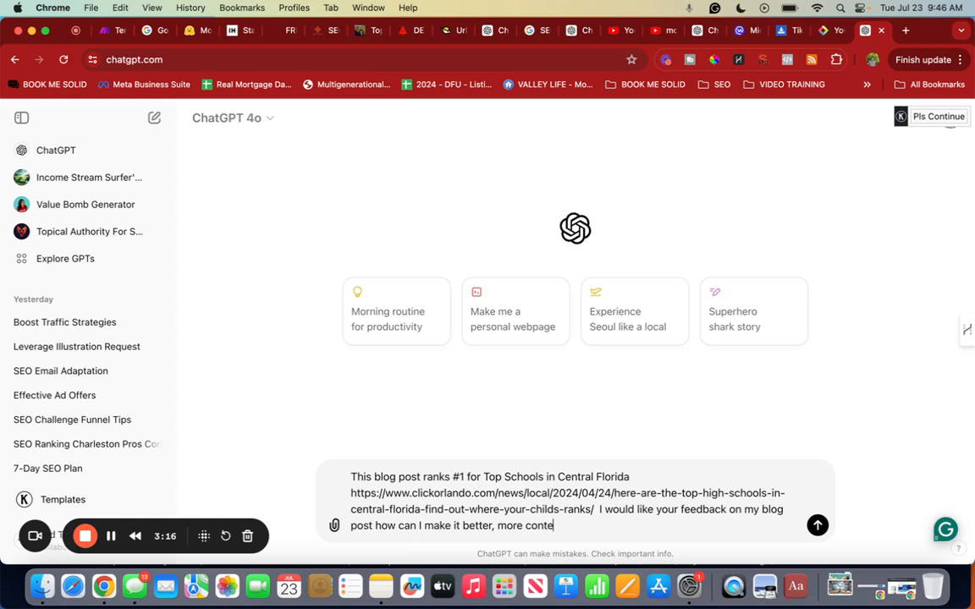
text(nd )
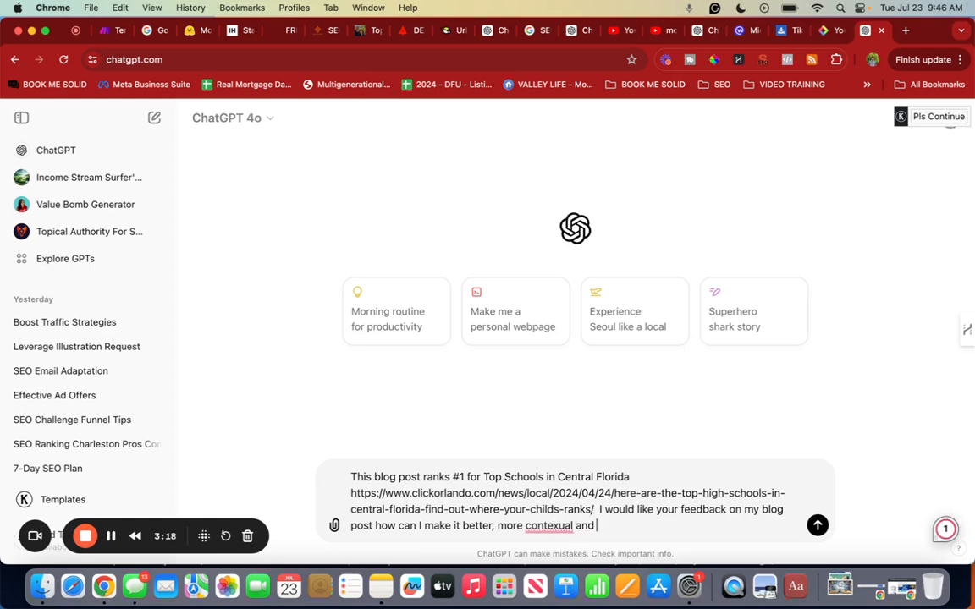
text(easy to read)
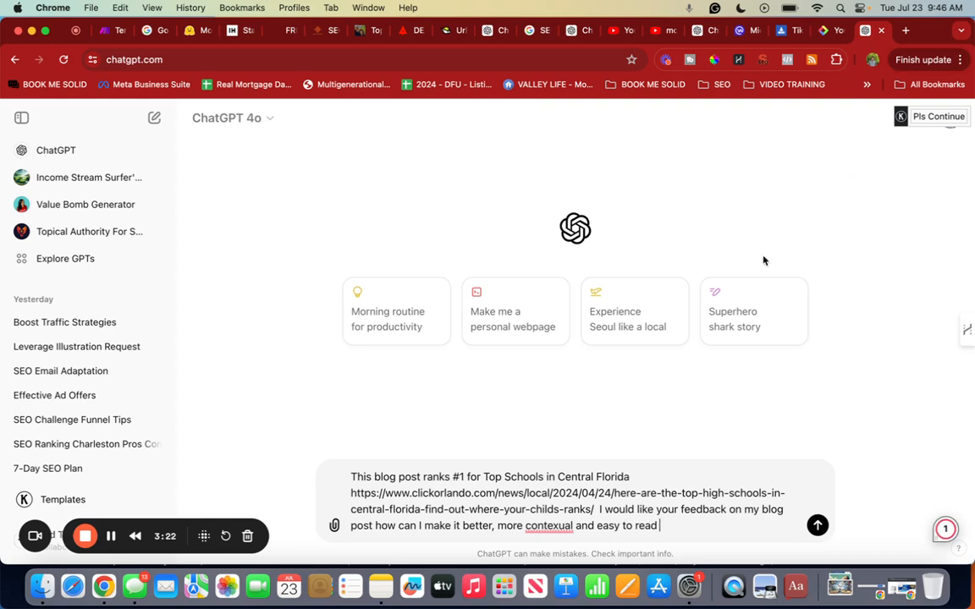
right_click(546, 524)
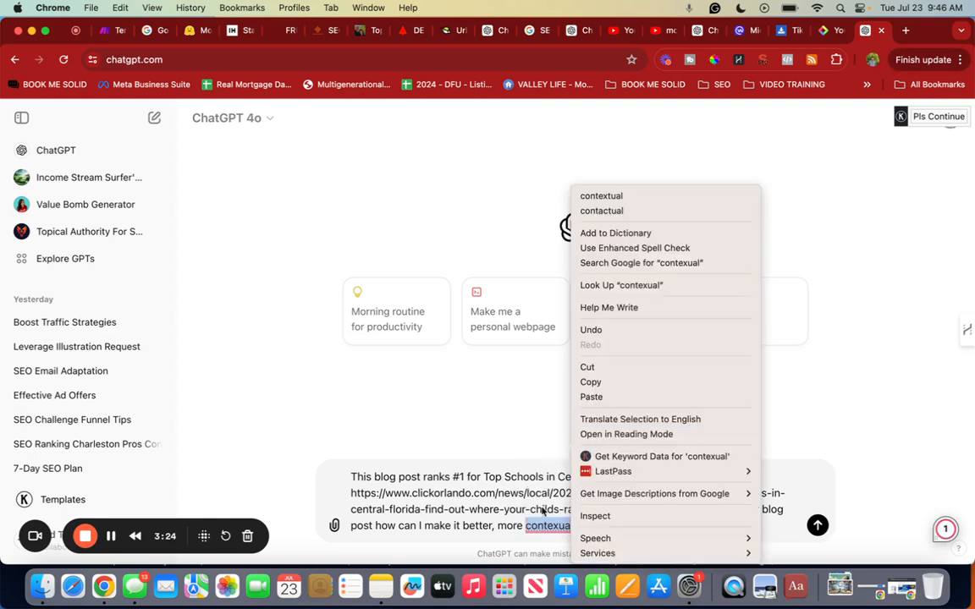
click(654, 200)
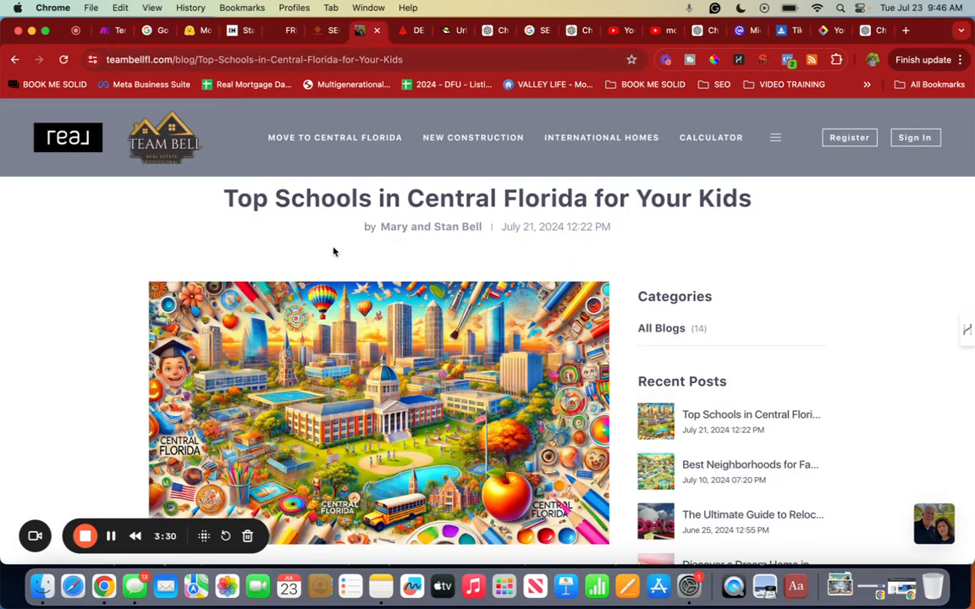
- Copy the web address of the teambellfl.com blog post on top schools in Central Florida
scroll(332, 251, down, 10)
scroll(332, 211, up, 10)
click(334, 59)
key(super+c)
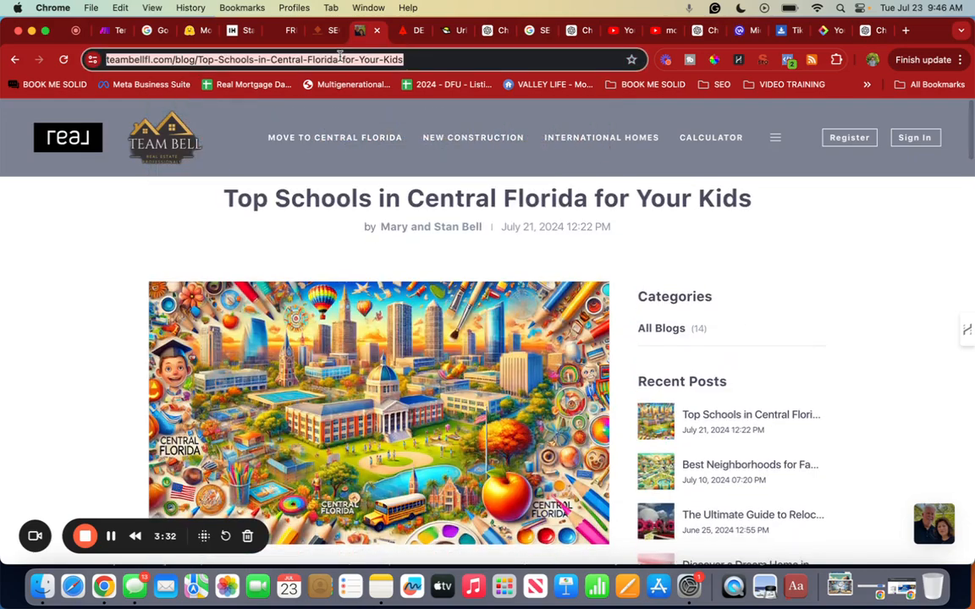
- Append the blog post's address to the ChatGPT prompt, send it, and review the suggestions for the introduction and school profiles
click(872, 32)
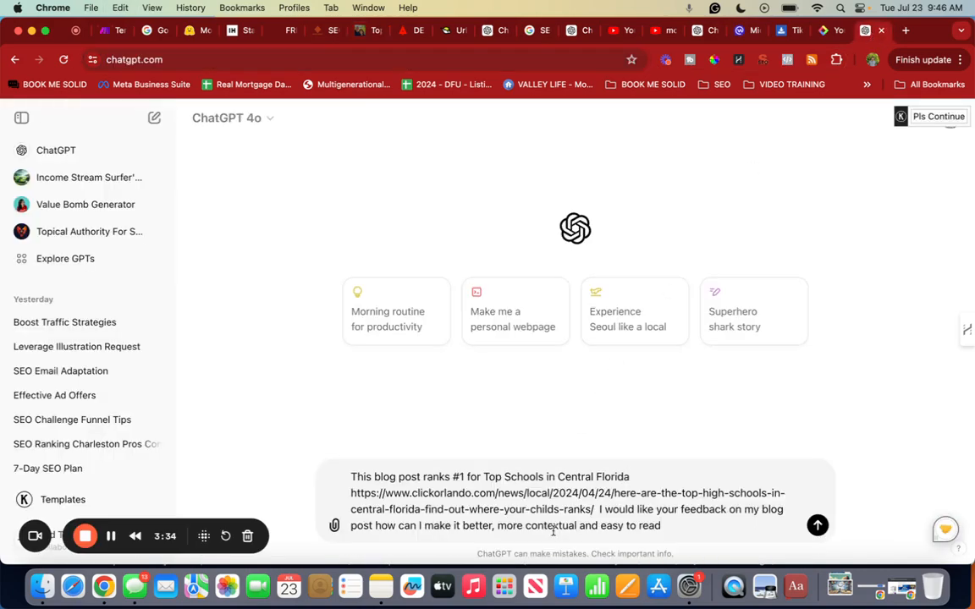
key(super+v)
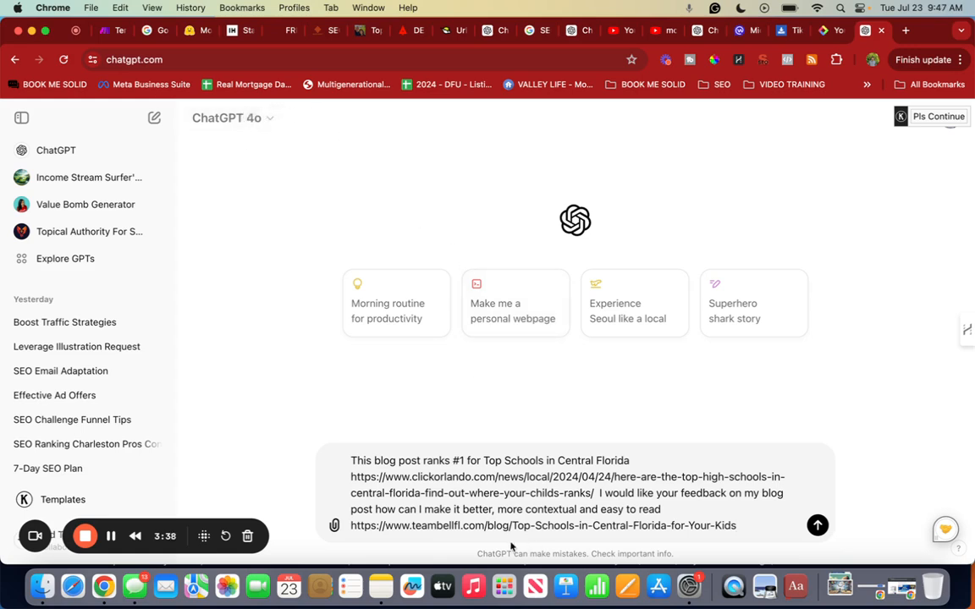
key(Return)
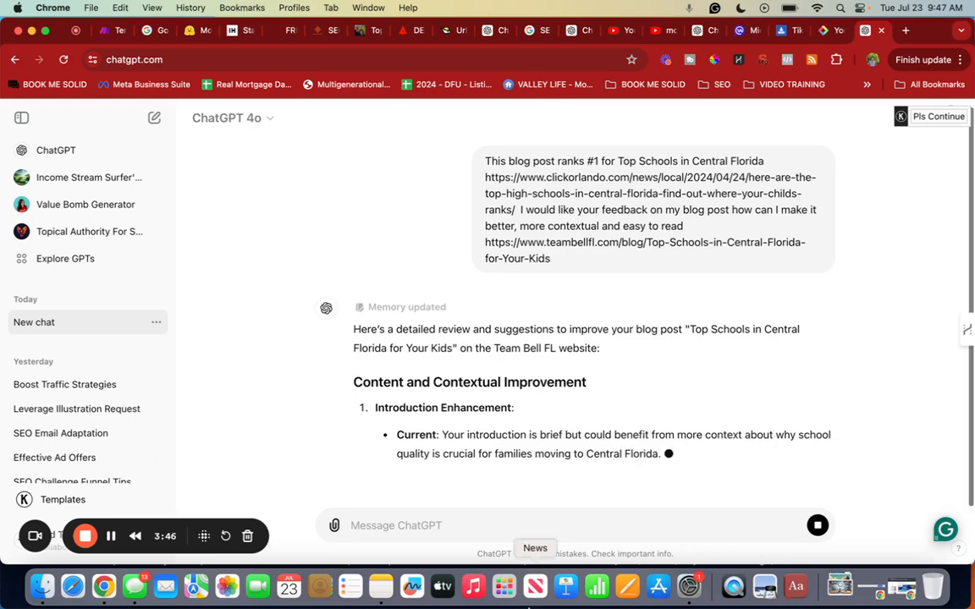
scroll(609, 372, up, 1)
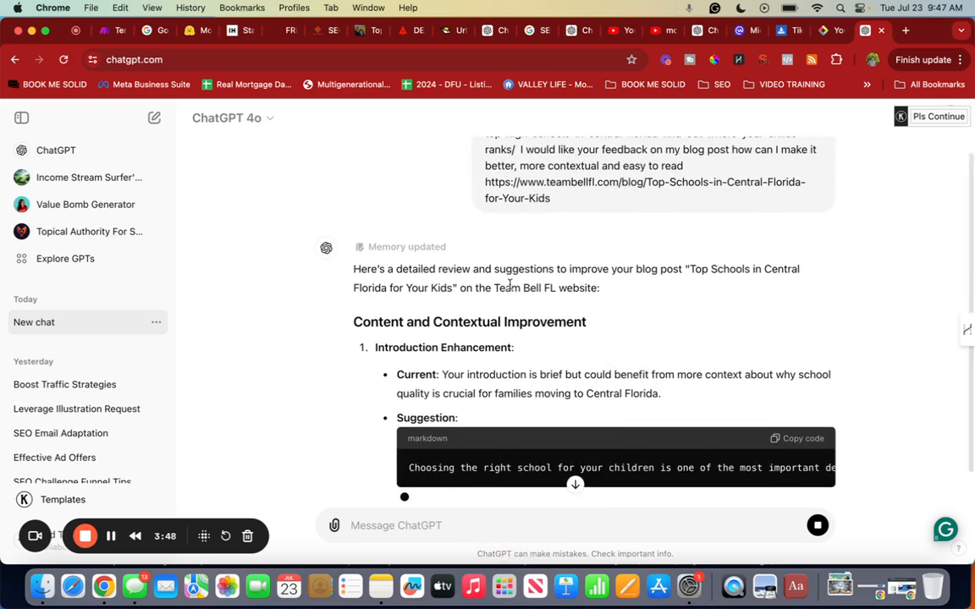
scroll(541, 280, down, 1)
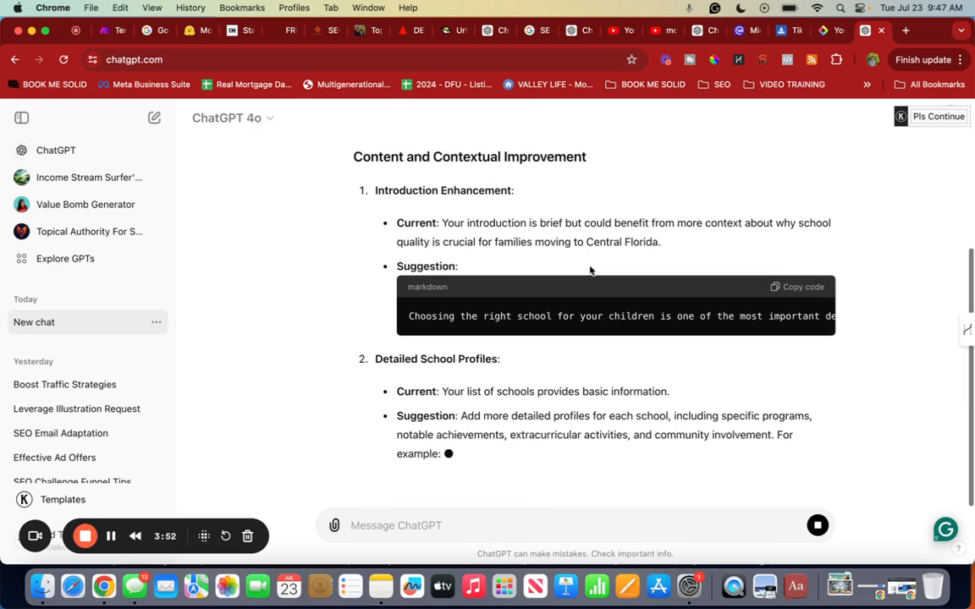
scroll(589, 267, down, 2)
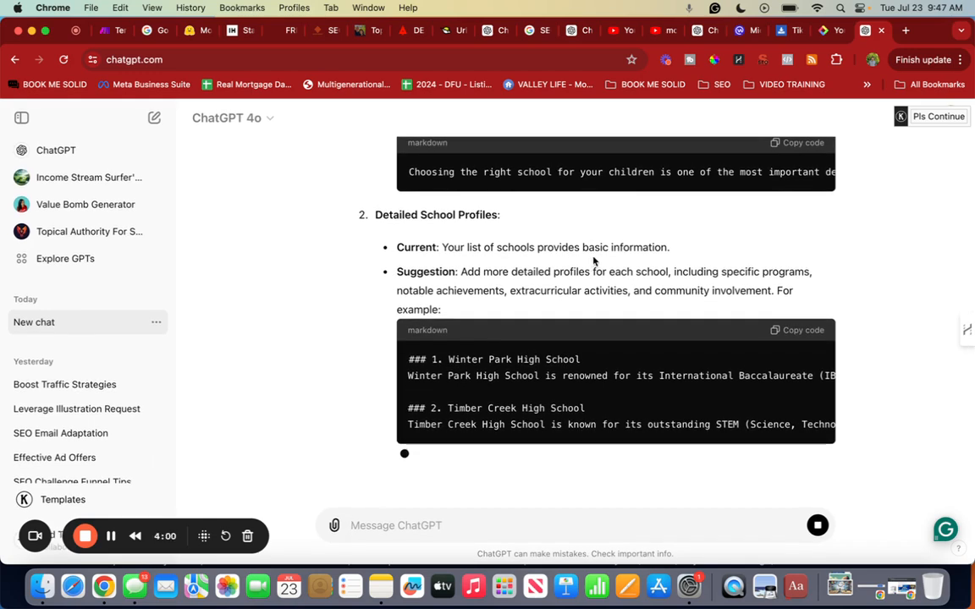
- Close the Glasp and SnapTik tabs and review the user experience and readability suggestions in the ChatGPT response
click(825, 33)
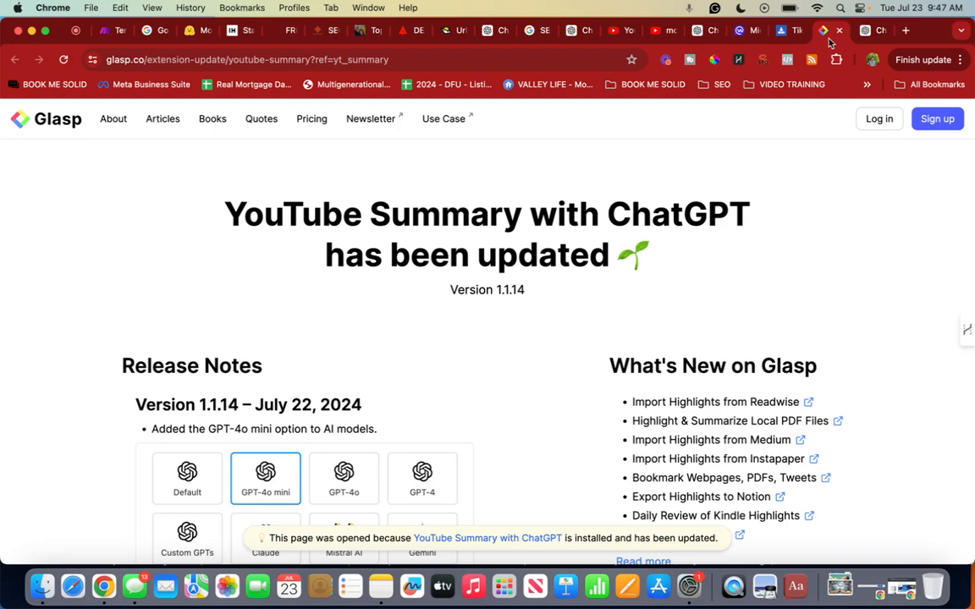
click(780, 35)
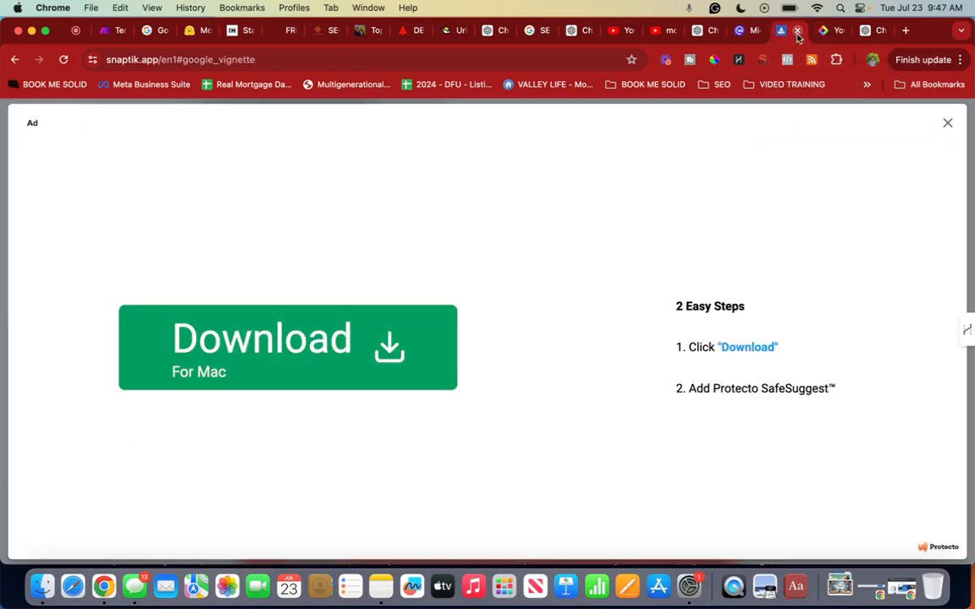
click(797, 31)
click(797, 31)
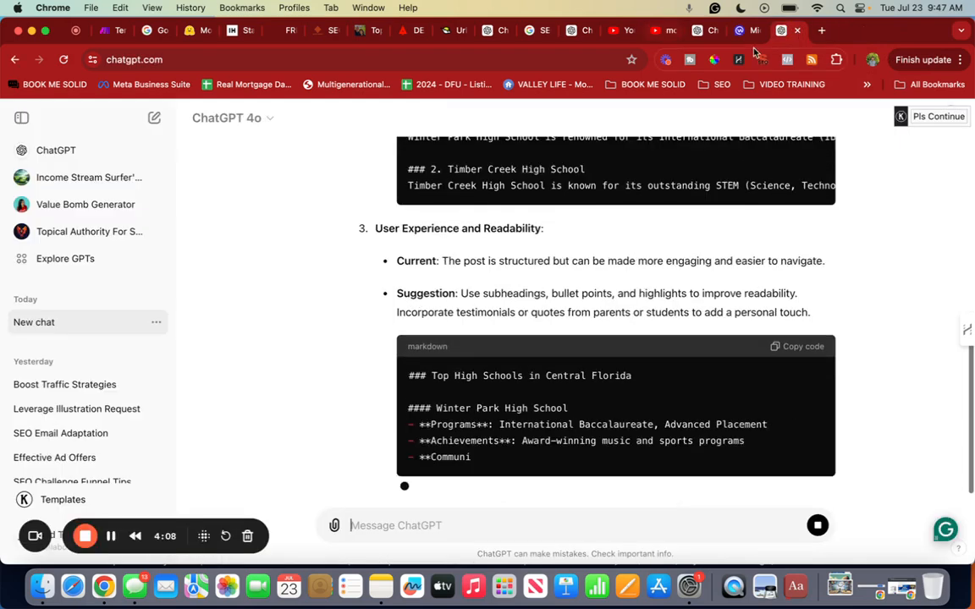
scroll(628, 316, up, 2)
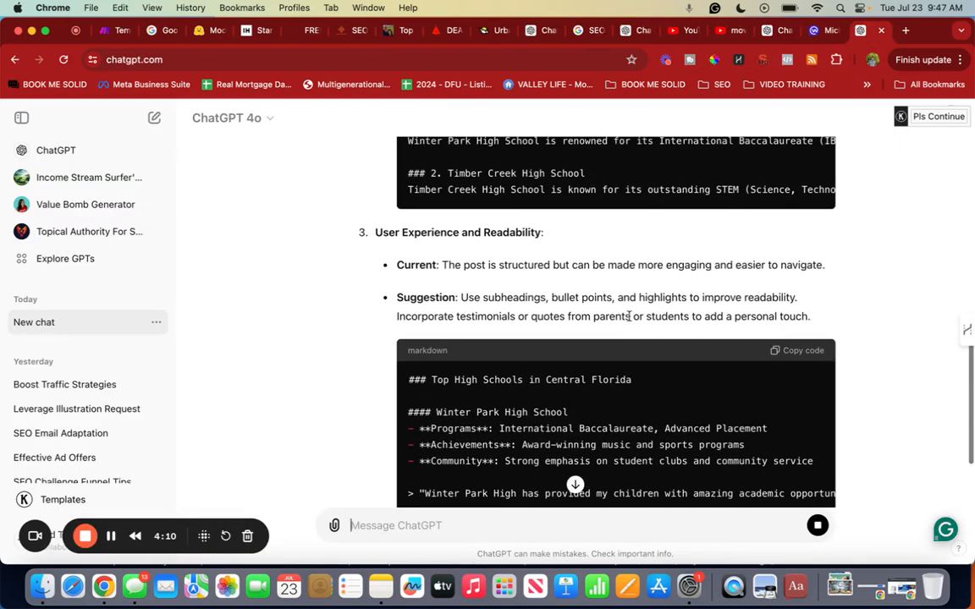
scroll(628, 318, down, 3)
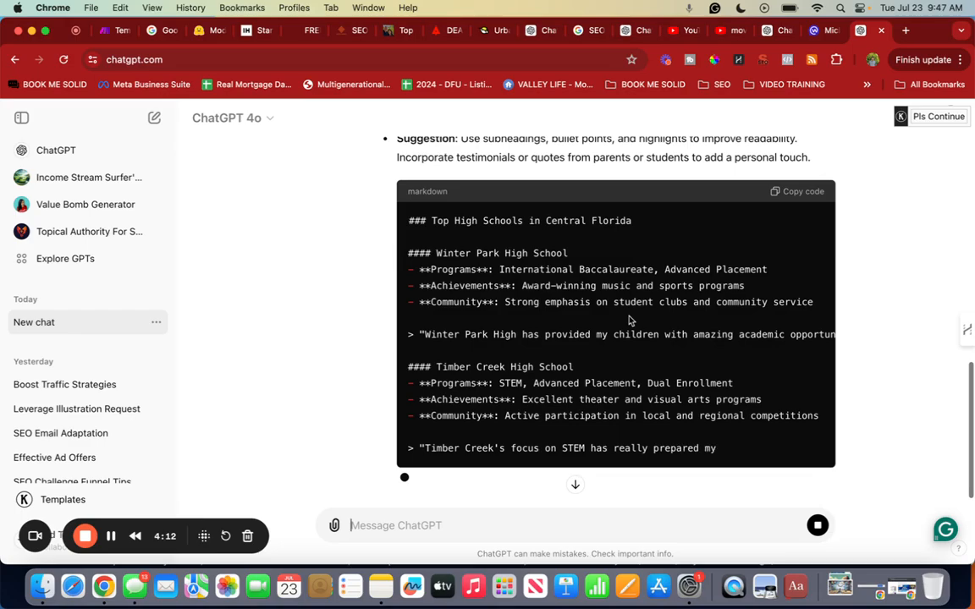
- Open "The Ultimate Guide to Relocating to Central Florida" from the Team Bell blog's recent posts and skim the article
click(344, 36)
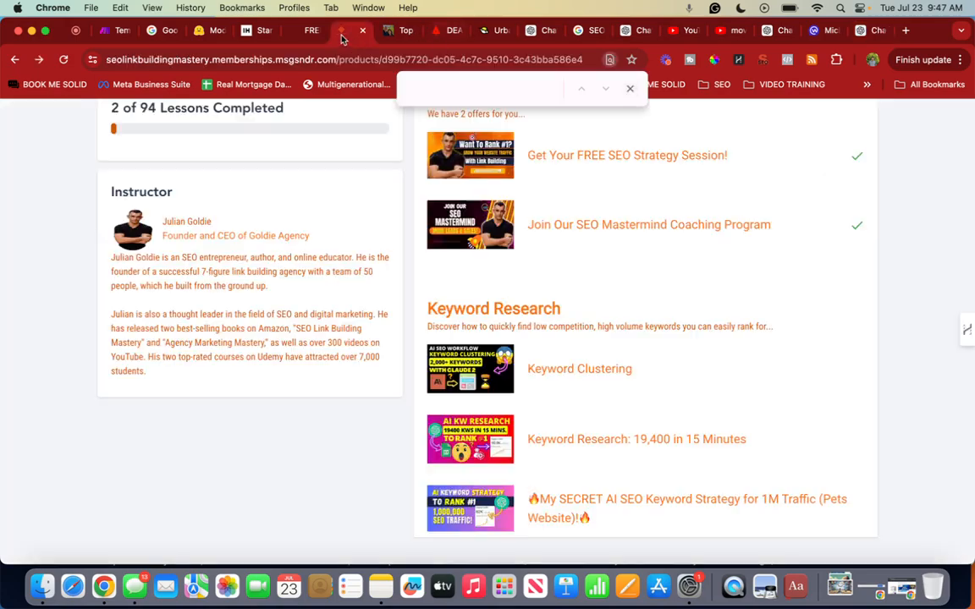
click(385, 32)
scroll(389, 277, down, 6)
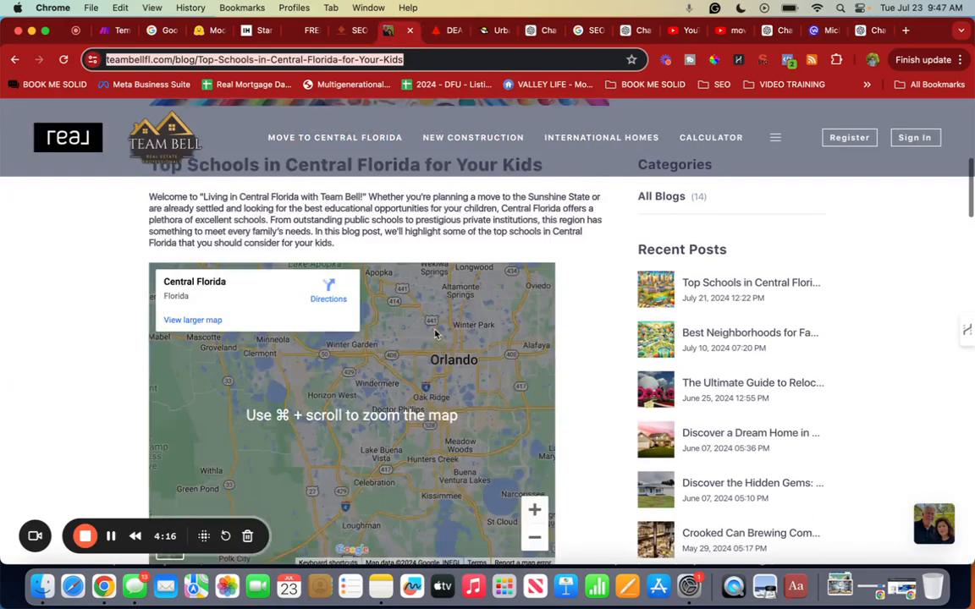
click(738, 415)
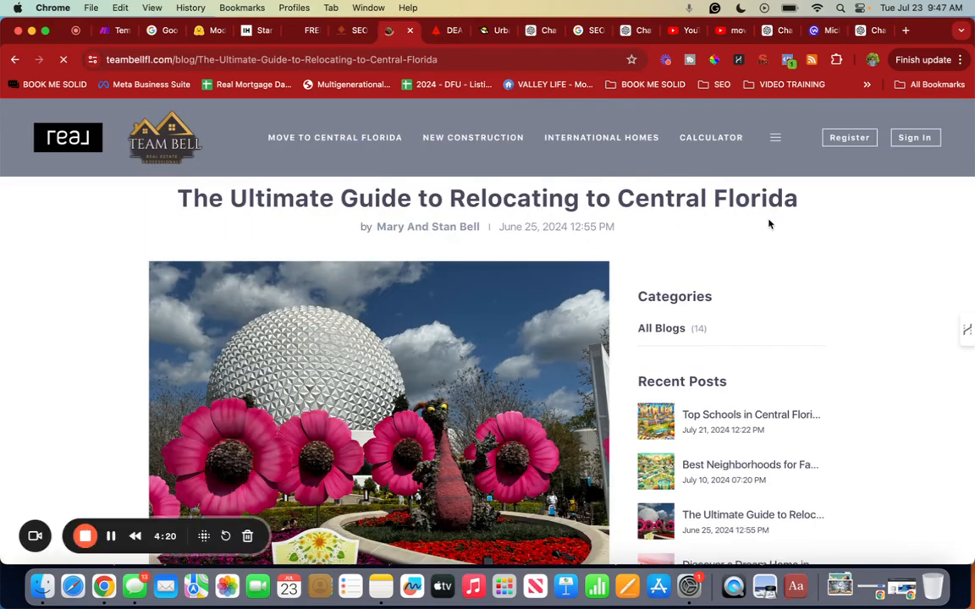
scroll(769, 224, down, 5)
scroll(769, 224, down, 8)
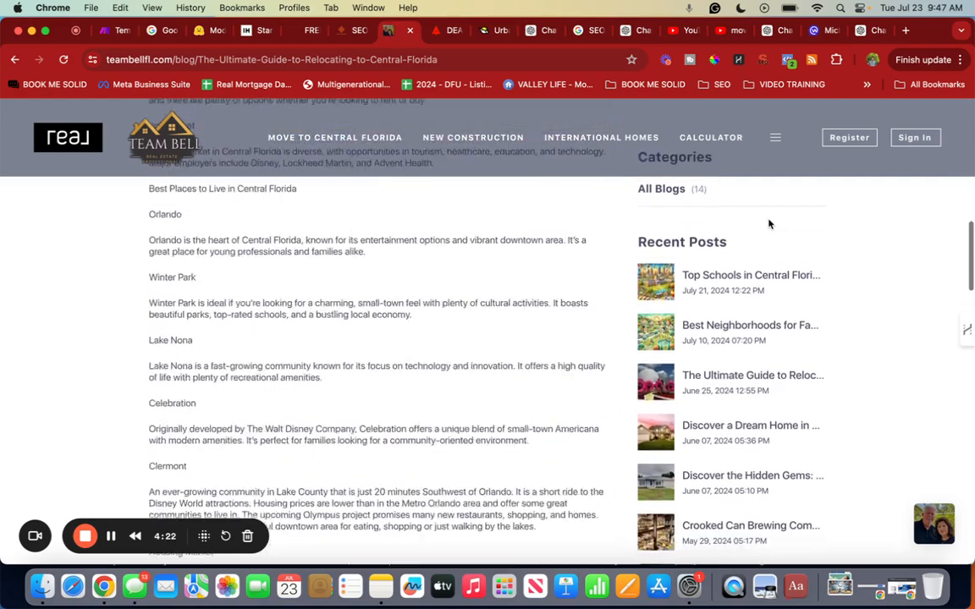
scroll(769, 224, up, 10)
scroll(769, 224, up, 3)
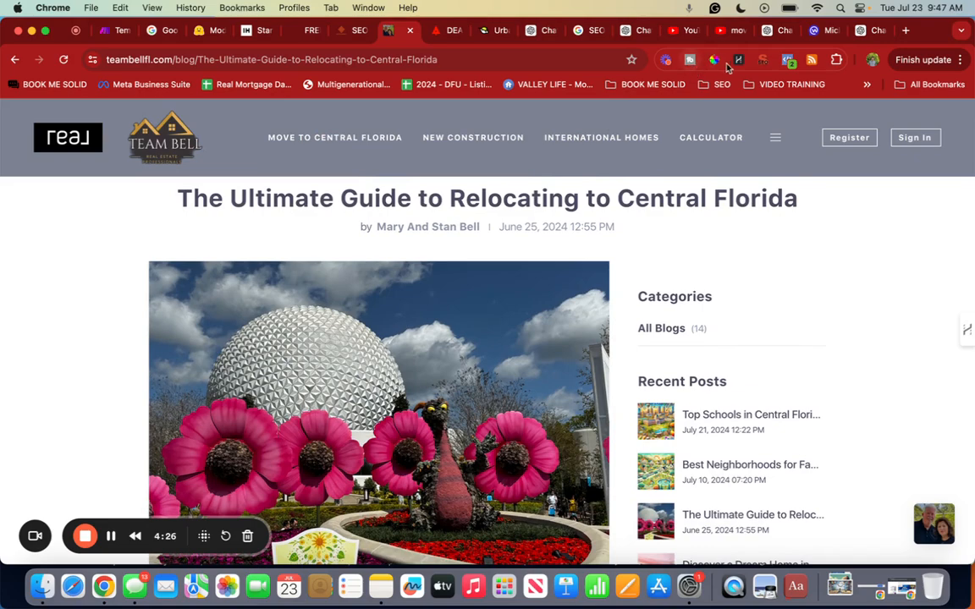
- Examine the relocation guide's H1, H2 and H3 headers in the SEO extension, and check the section headings in the article itself
click(762, 60)
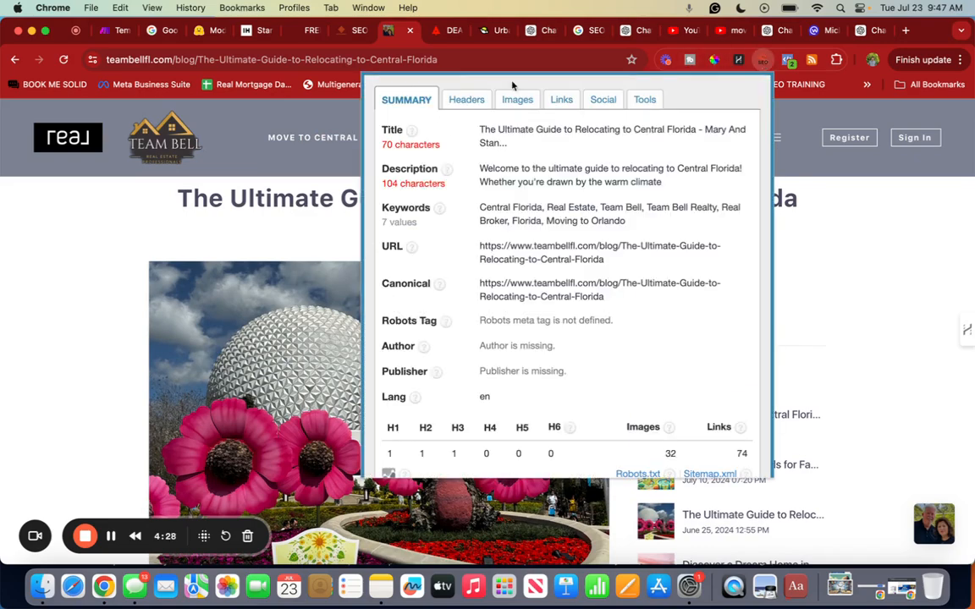
click(467, 105)
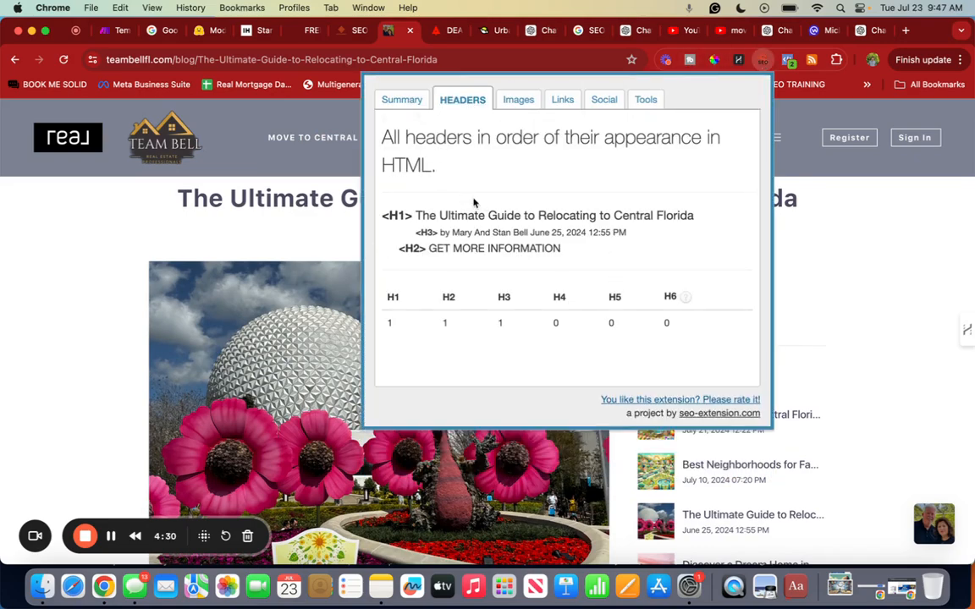
drag(382, 218, 367, 243)
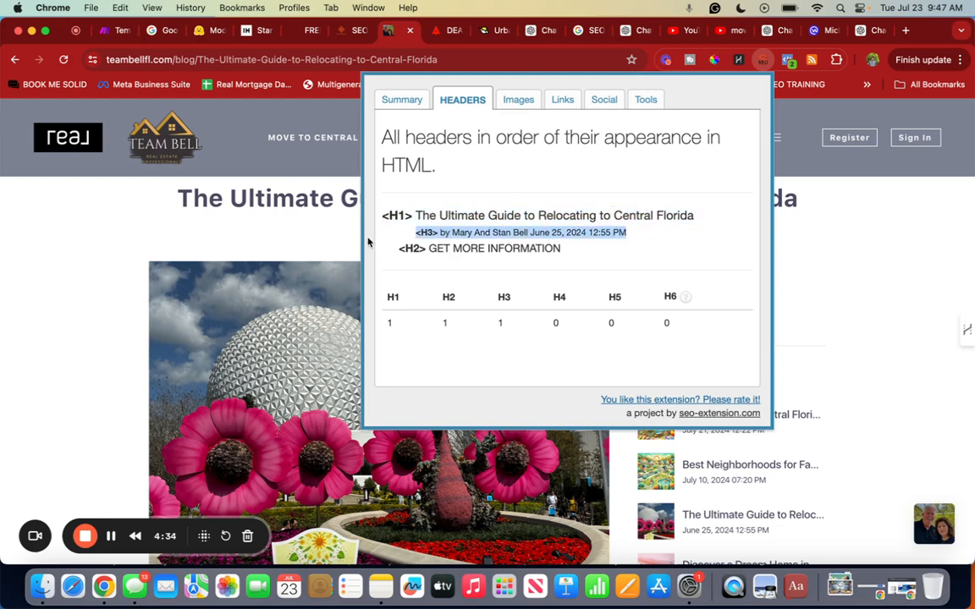
click(572, 238)
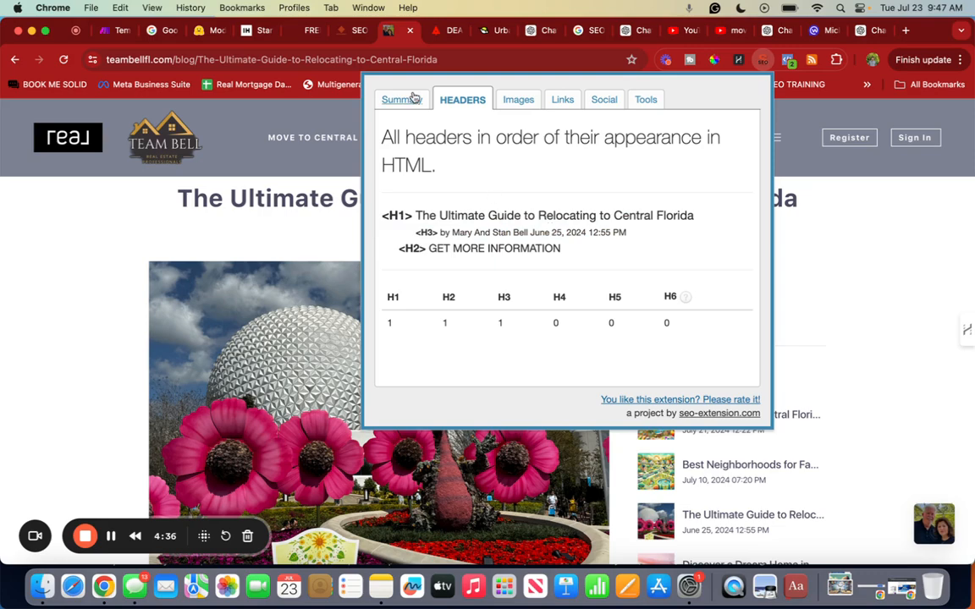
drag(416, 213, 665, 216)
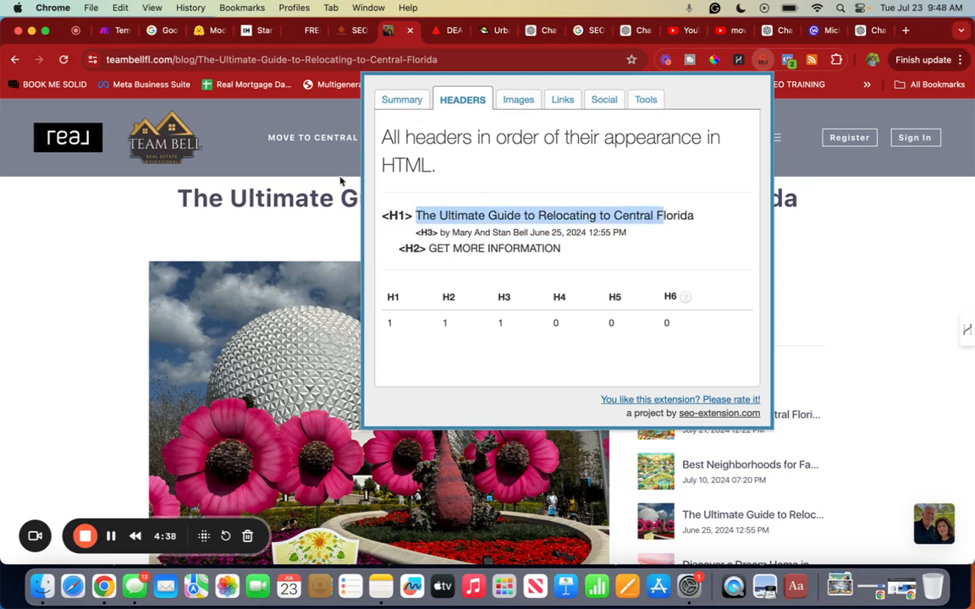
click(245, 351)
scroll(241, 351, down, 8)
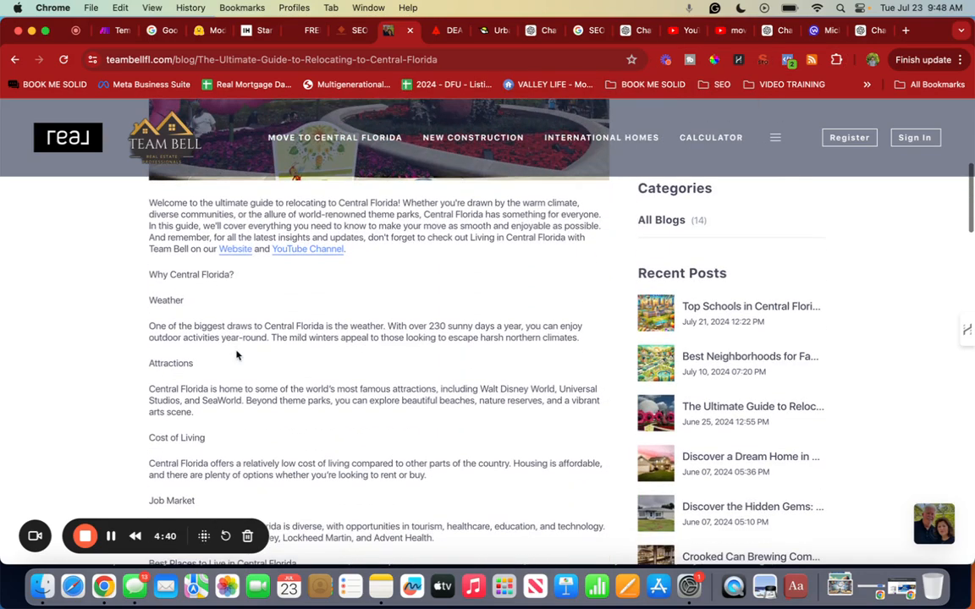
- Highlight the section headings from "Why Central Florida?" to "Best Places to Live in Central Florida" to check their formatting in the relocation guide
scroll(236, 350, up, 1)
drag(148, 316, 277, 321)
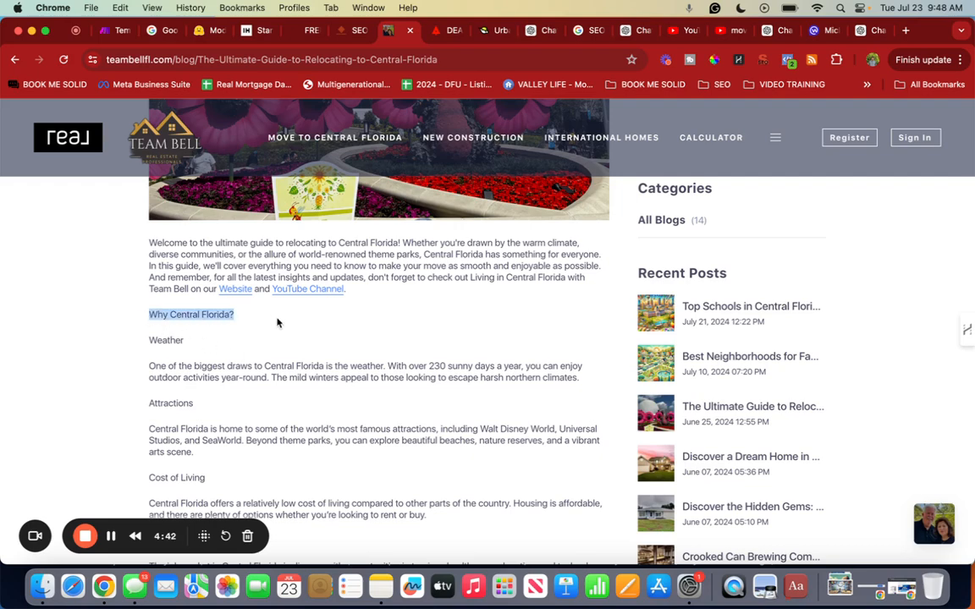
scroll(275, 320, down, 2)
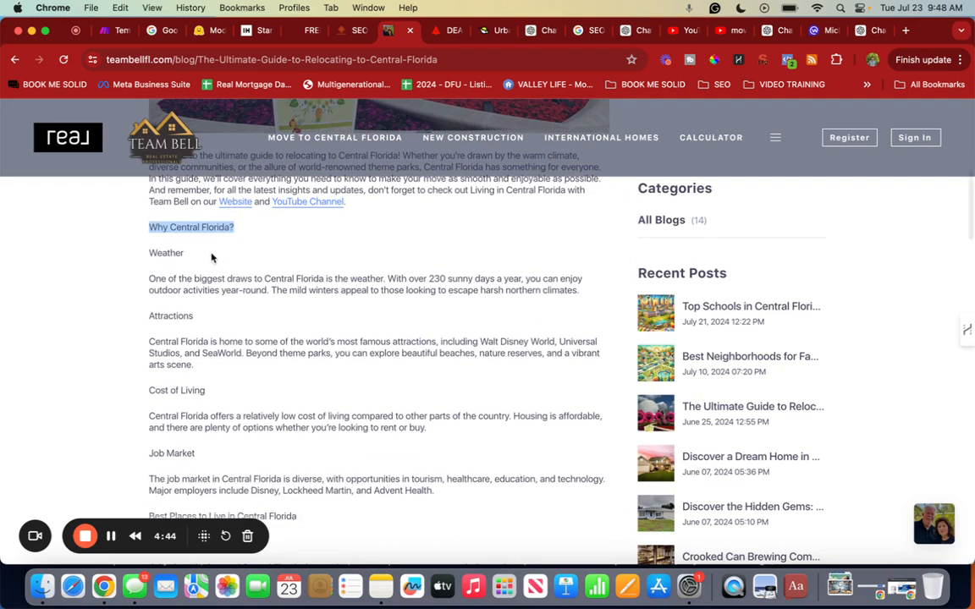
drag(211, 255, 133, 258)
drag(219, 322, 101, 319)
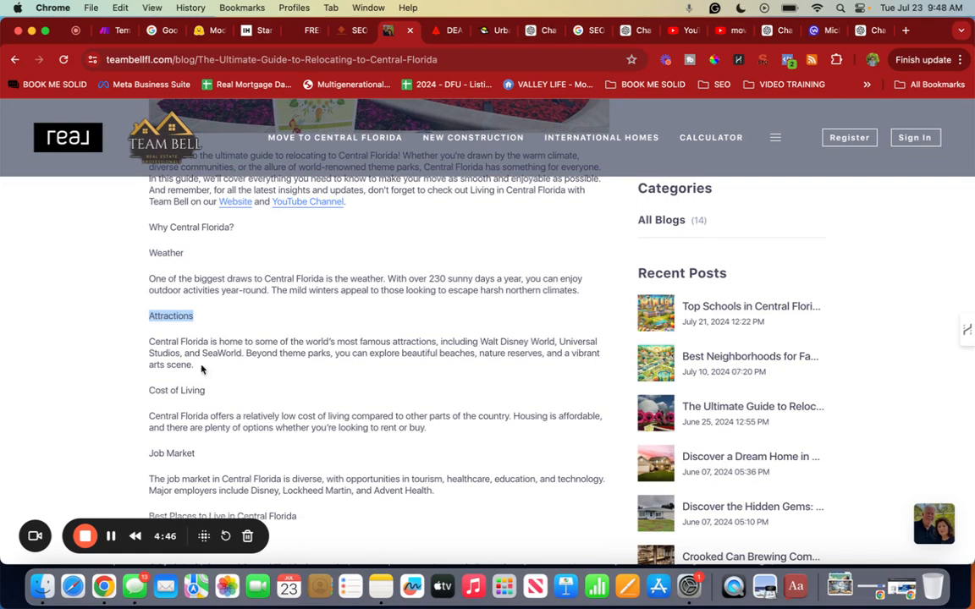
scroll(187, 341, down, 2)
click(219, 307)
drag(204, 382, 133, 378)
scroll(133, 379, down, 2)
drag(309, 379, 155, 370)
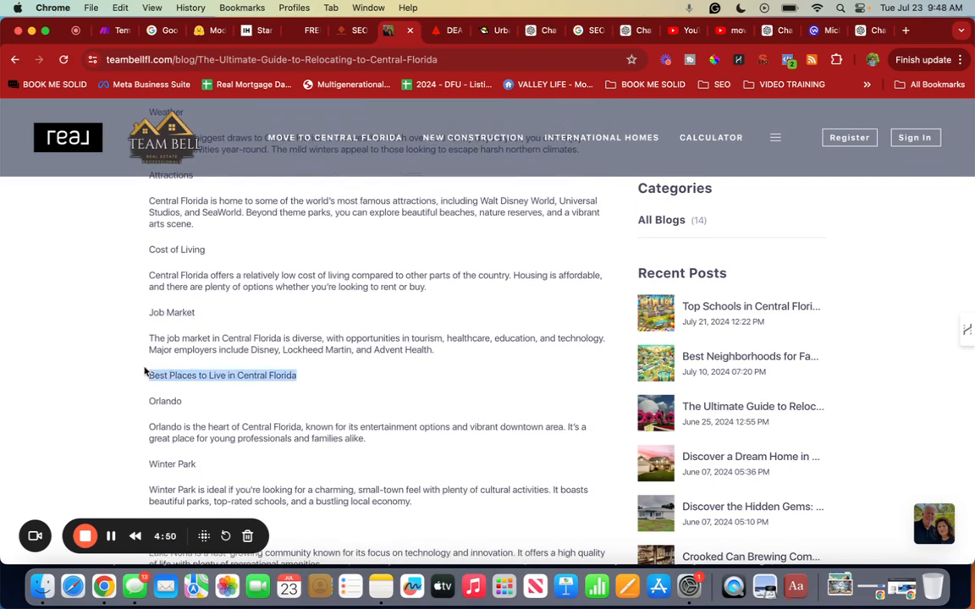
- Skim the guide's remaining sections from Orlando through Tips for a Smooth Relocation and the Conclusion, checking headings and structure
scroll(234, 311, down, 4)
click(165, 241)
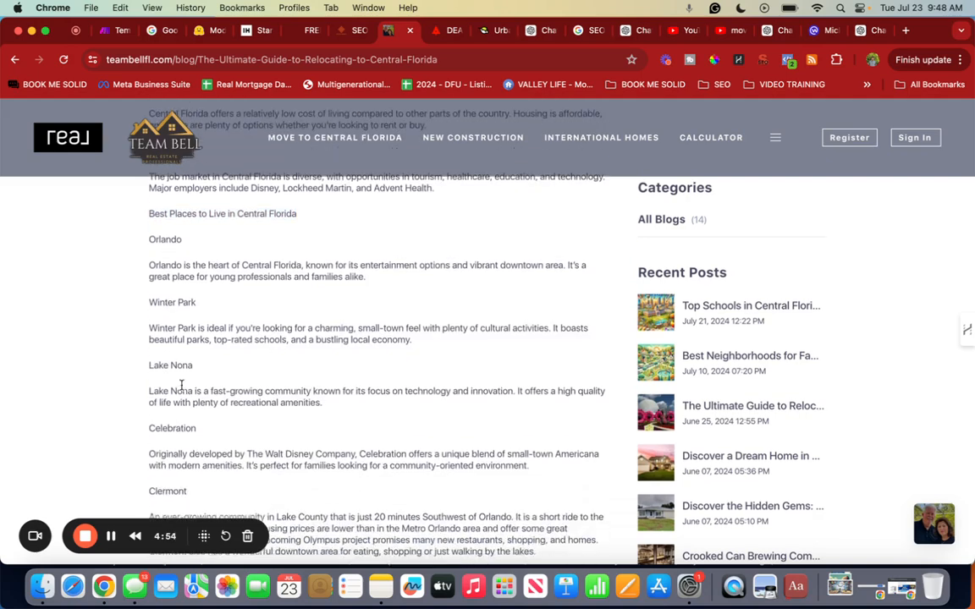
scroll(181, 398, down, 2)
scroll(178, 436, down, 3)
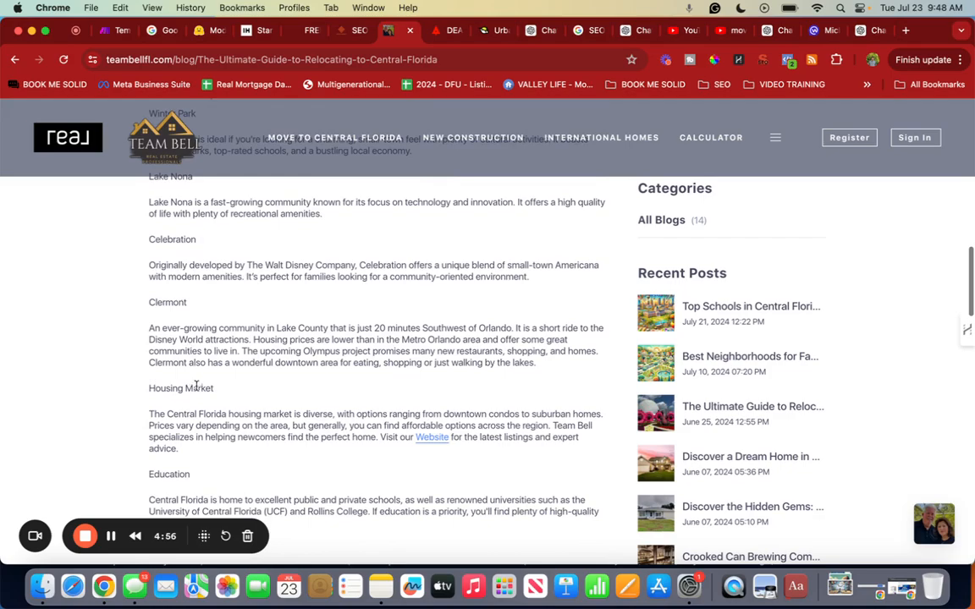
scroll(196, 389, down, 7)
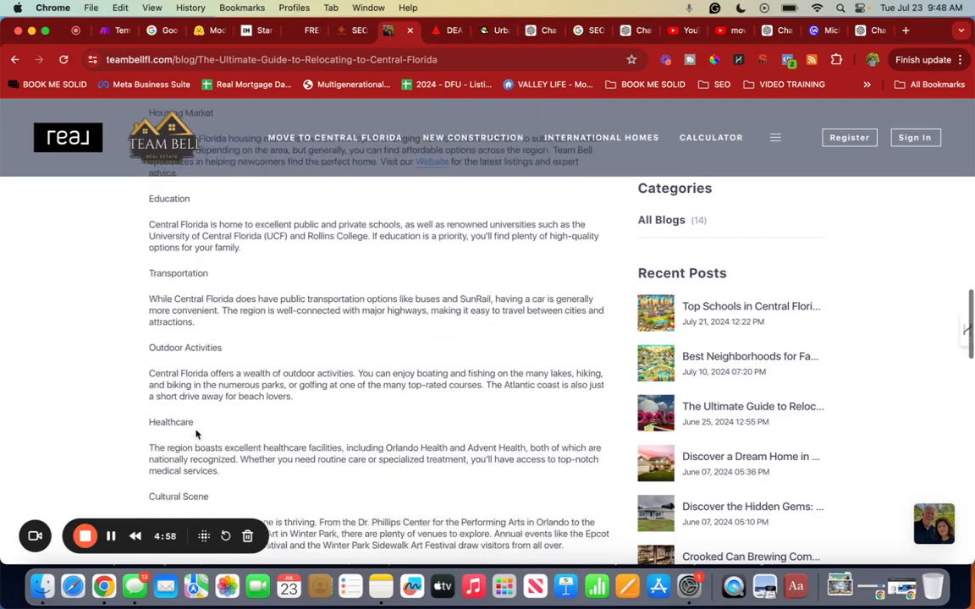
scroll(195, 434, down, 6)
scroll(195, 434, up, 14)
scroll(195, 434, up, 10)
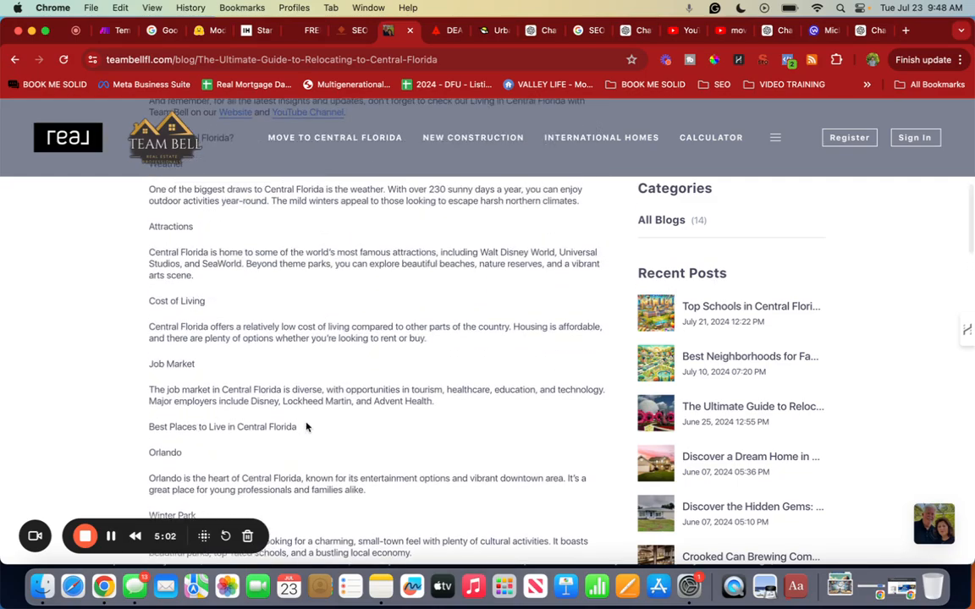
scroll(335, 391, down, 14)
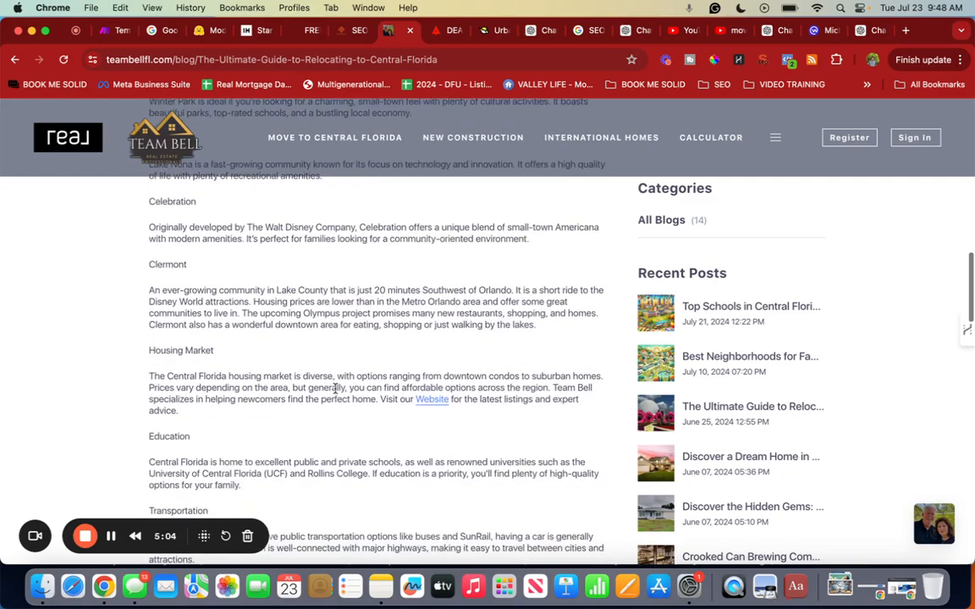
scroll(335, 388, down, 10)
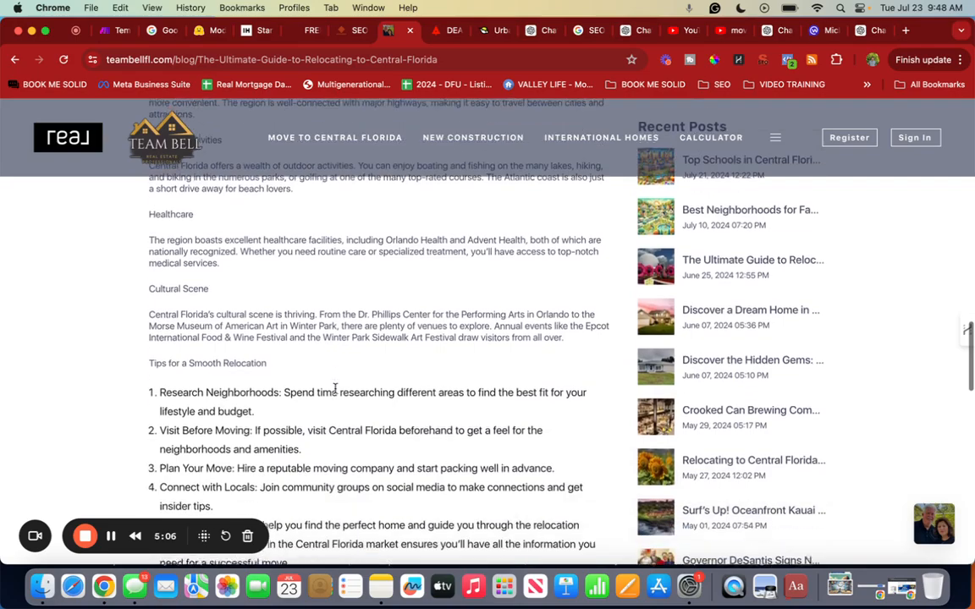
scroll(335, 389, down, 8)
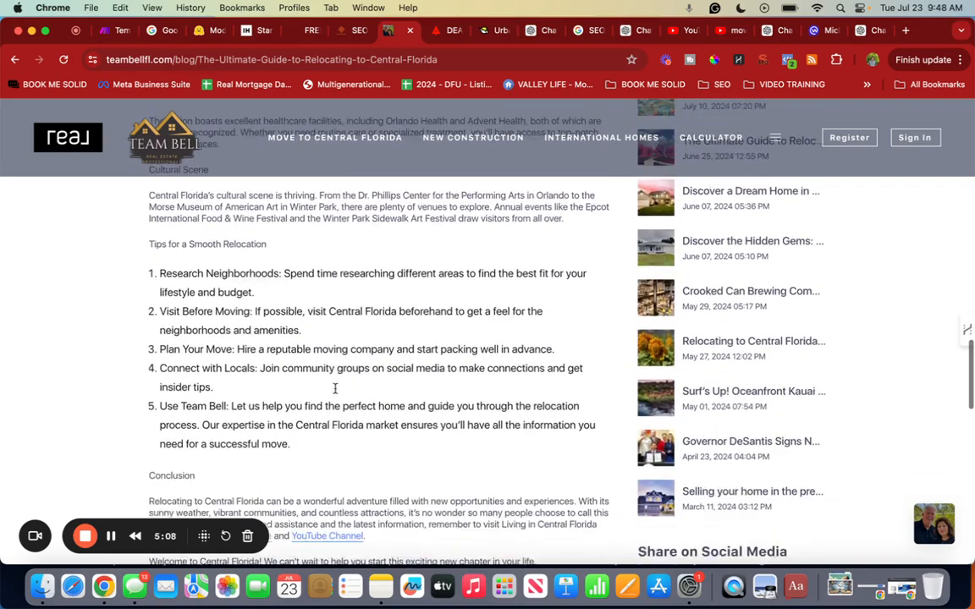
scroll(335, 389, down, 1)
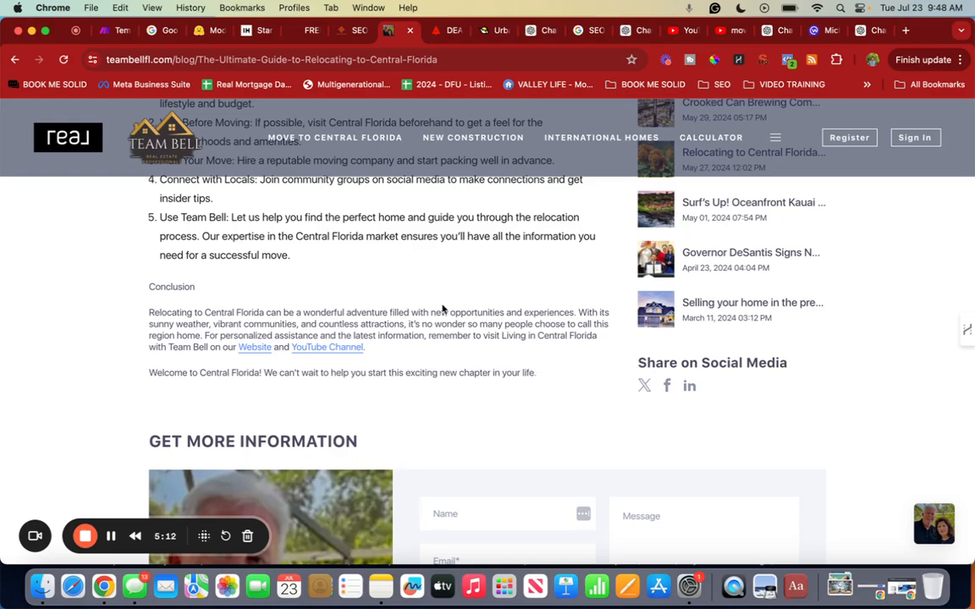
- Return to the guide's Education section, highlight the mention of Rollins College, and dismiss the Look Up pop-up
scroll(441, 309, up, 8)
scroll(234, 383, up, 5)
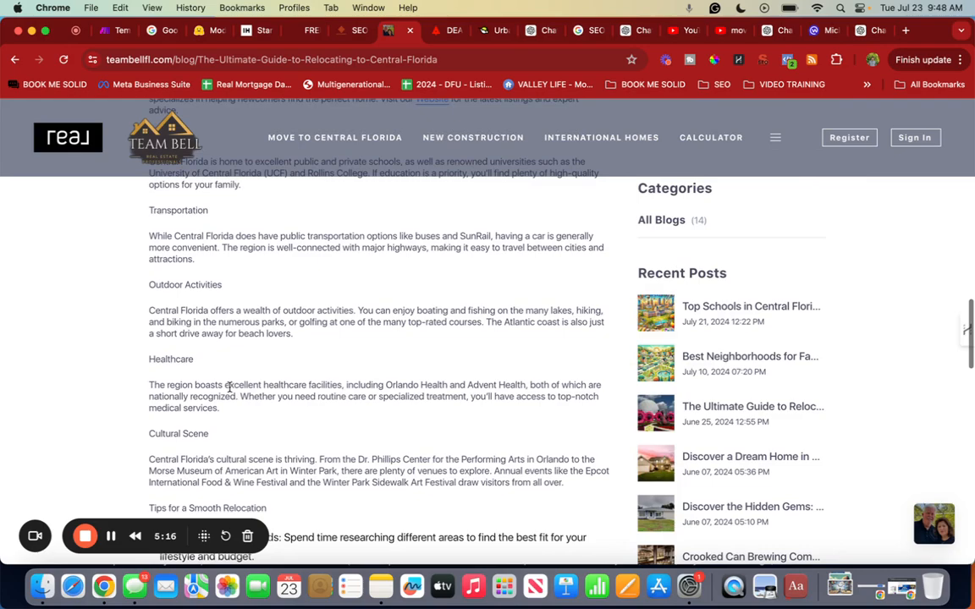
scroll(228, 387, up, 6)
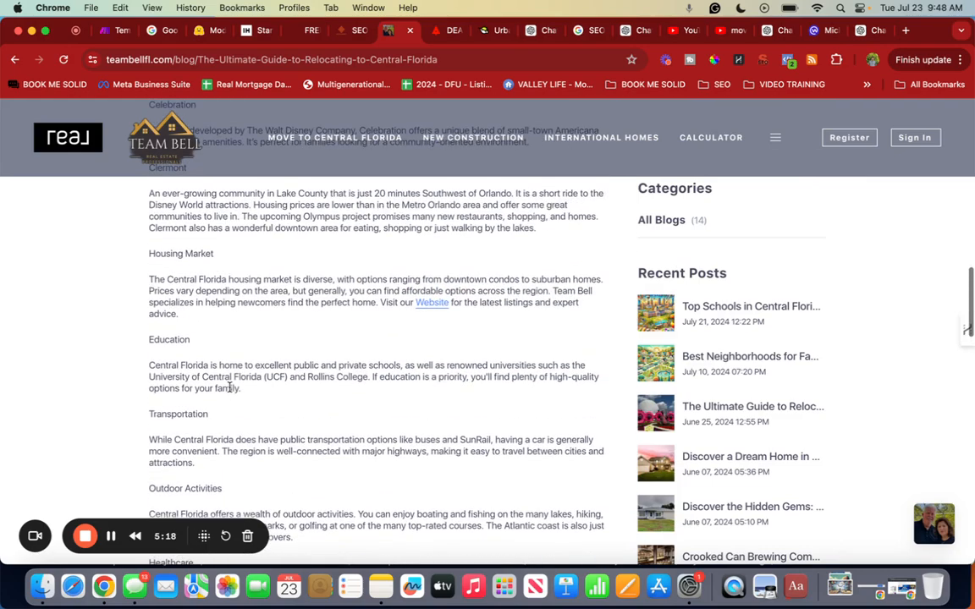
drag(370, 390, 298, 392)
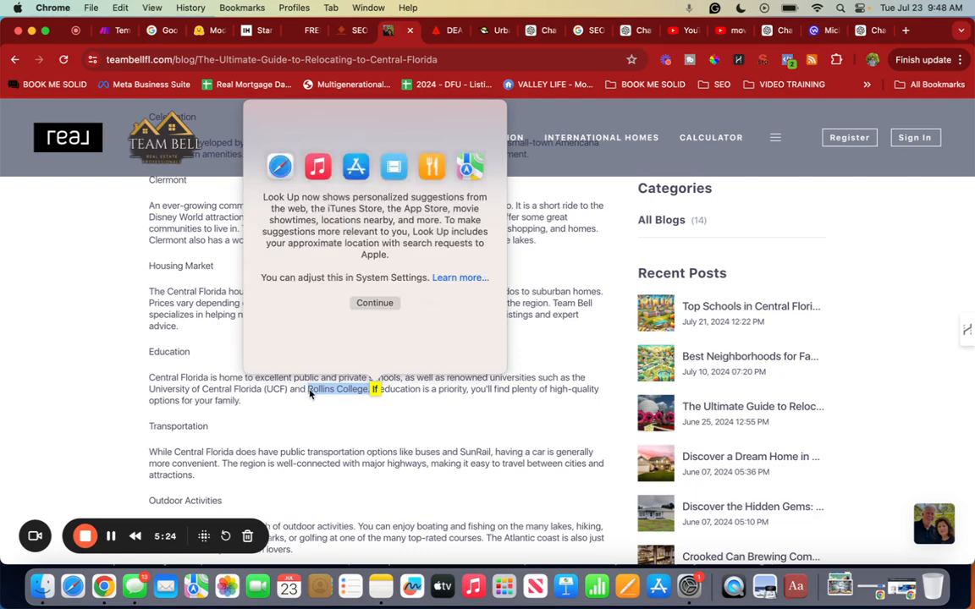
click(306, 407)
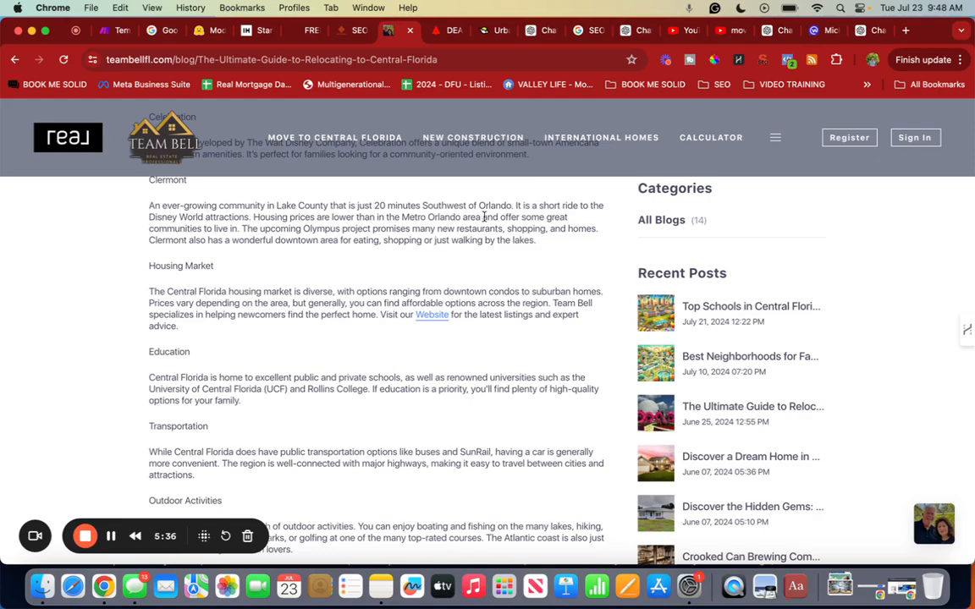
- Highlight the opening sentence about Clermont and the guide's introductory paragraph to review their content
drag(504, 207, 149, 206)
scroll(324, 313, up, 10)
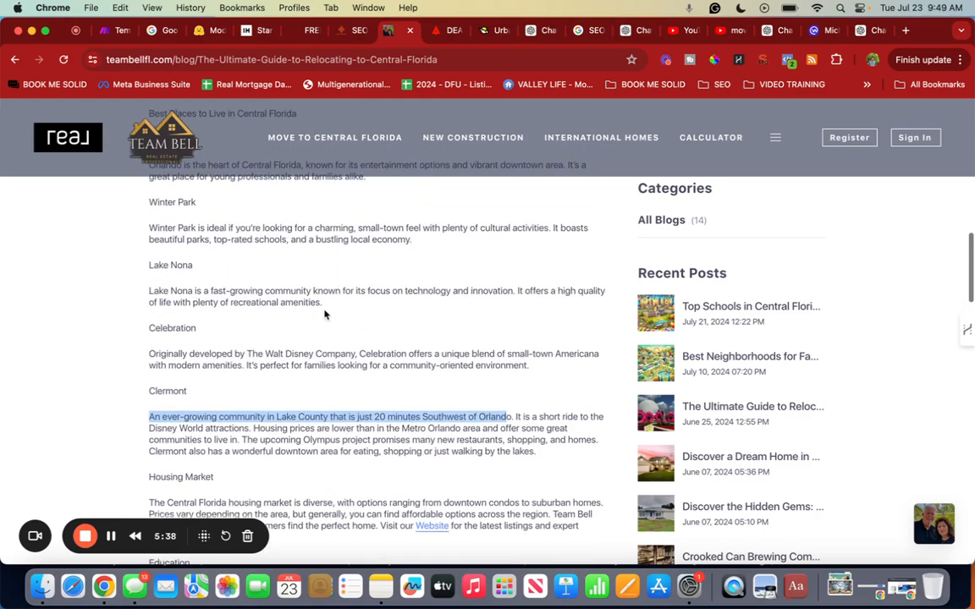
scroll(324, 315, up, 3)
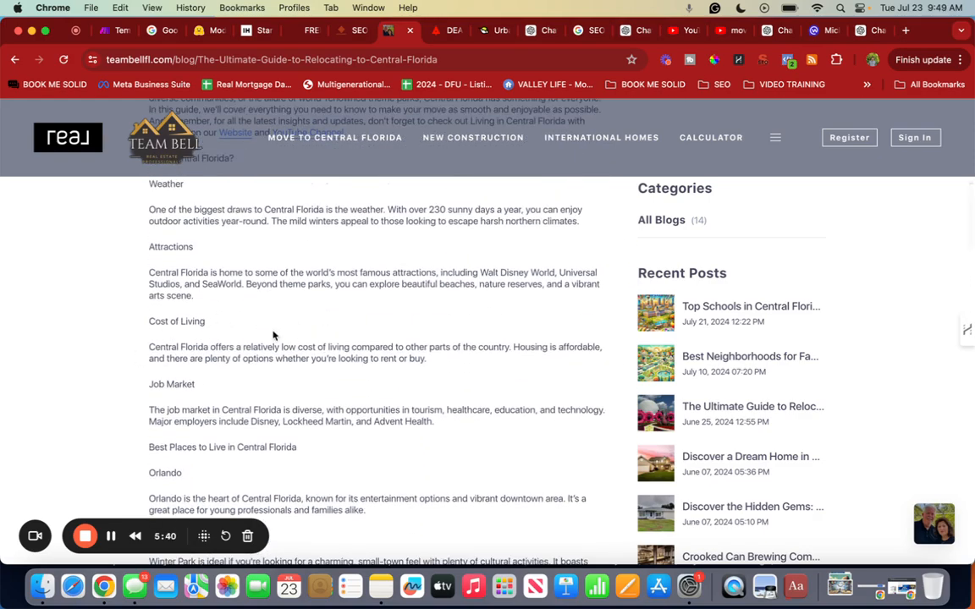
scroll(273, 336, up, 5)
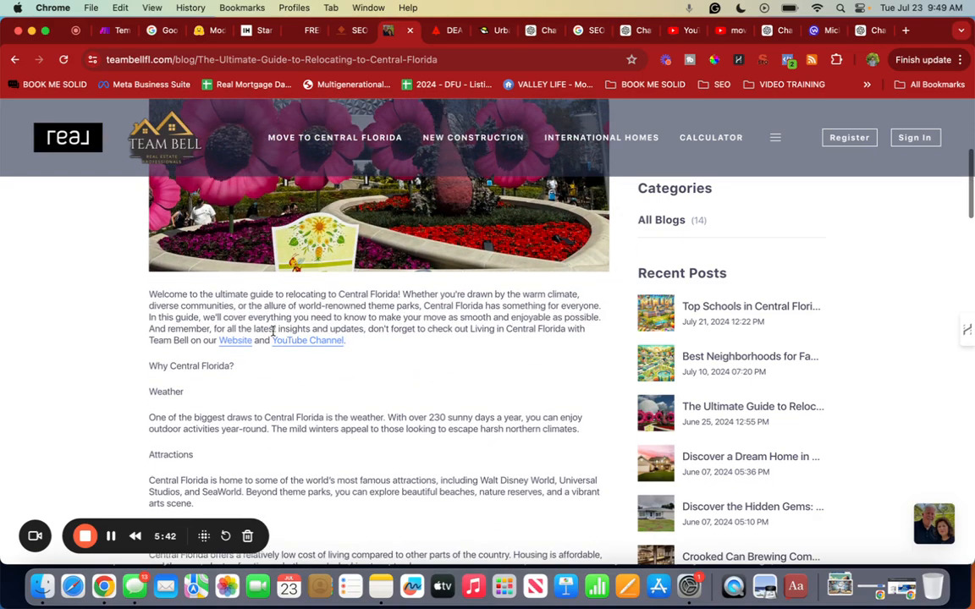
scroll(274, 332, up, 1)
drag(378, 420, 274, 377)
- Highlight the start of the guide's Conclusion and look over the closing text and the contact form beneath it
scroll(415, 396, down, 11)
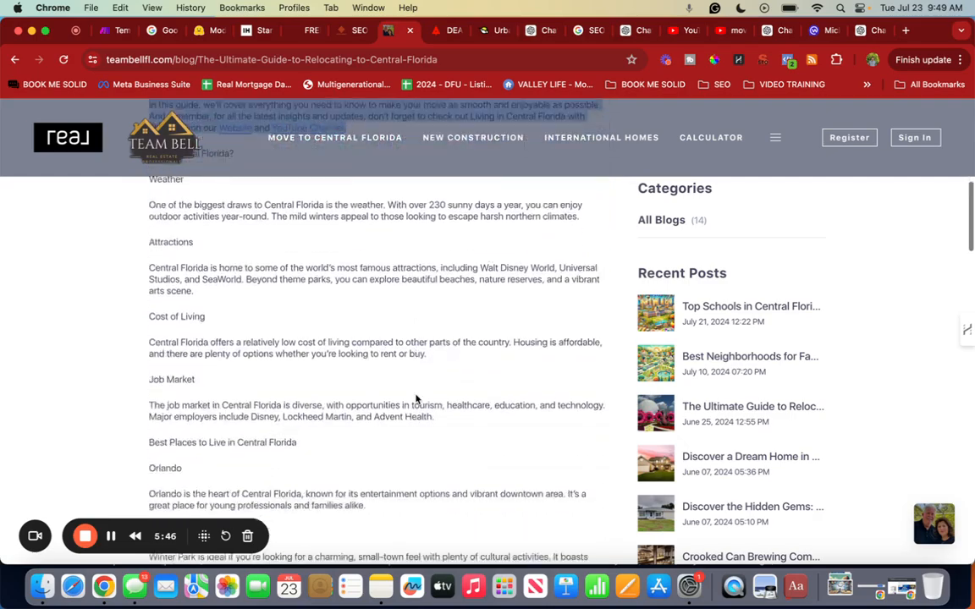
scroll(415, 396, down, 20)
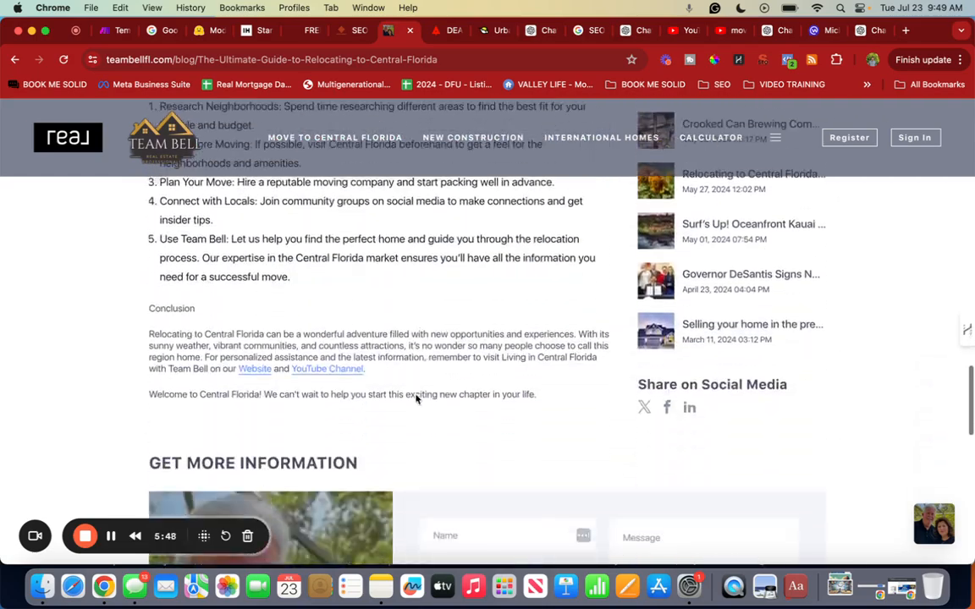
drag(427, 265, 181, 234)
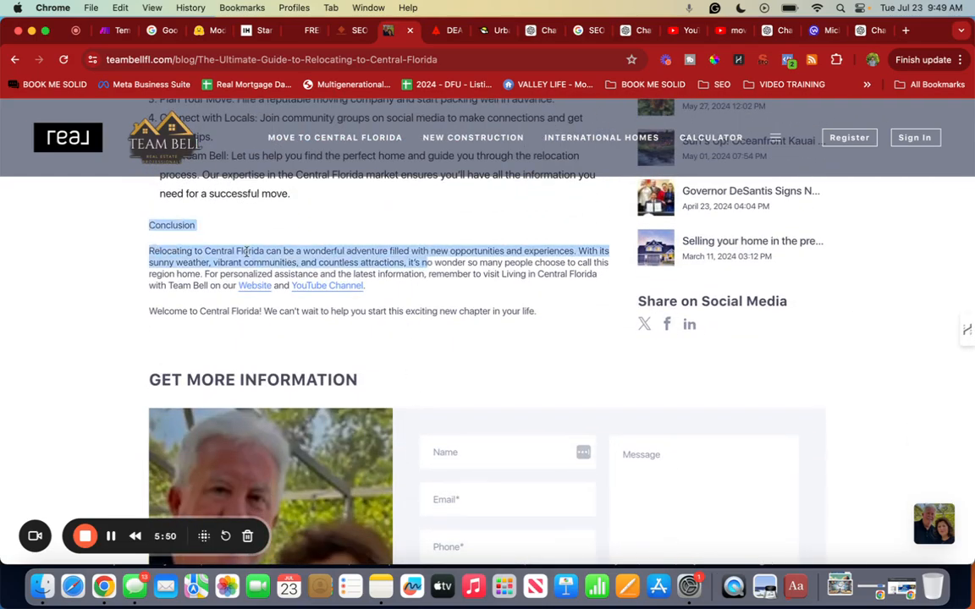
scroll(464, 267, down, 3)
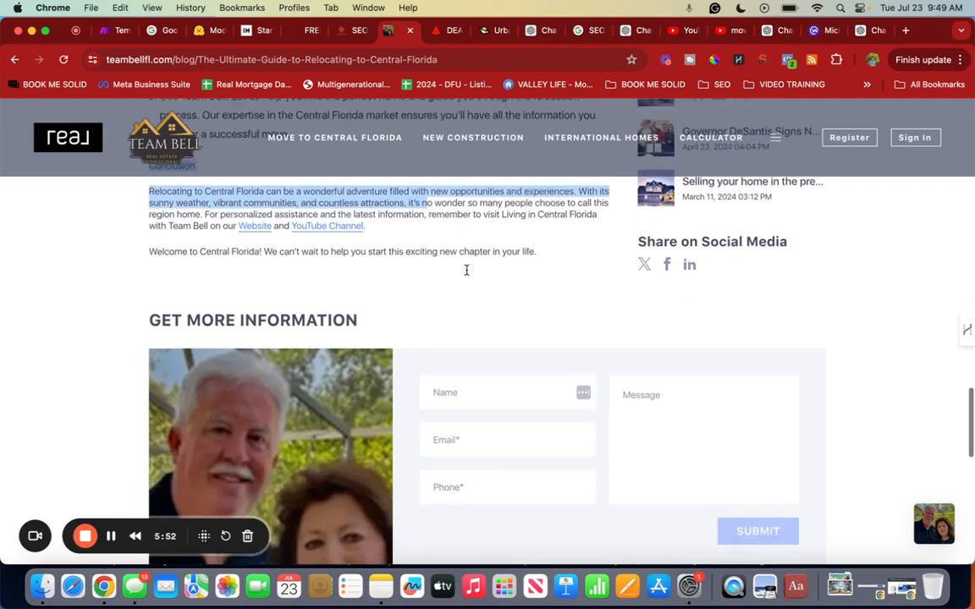
- Switch back to the ChatGPT conversation on improving the school blog post and review its readability suggestions and sample high school headings
click(871, 32)
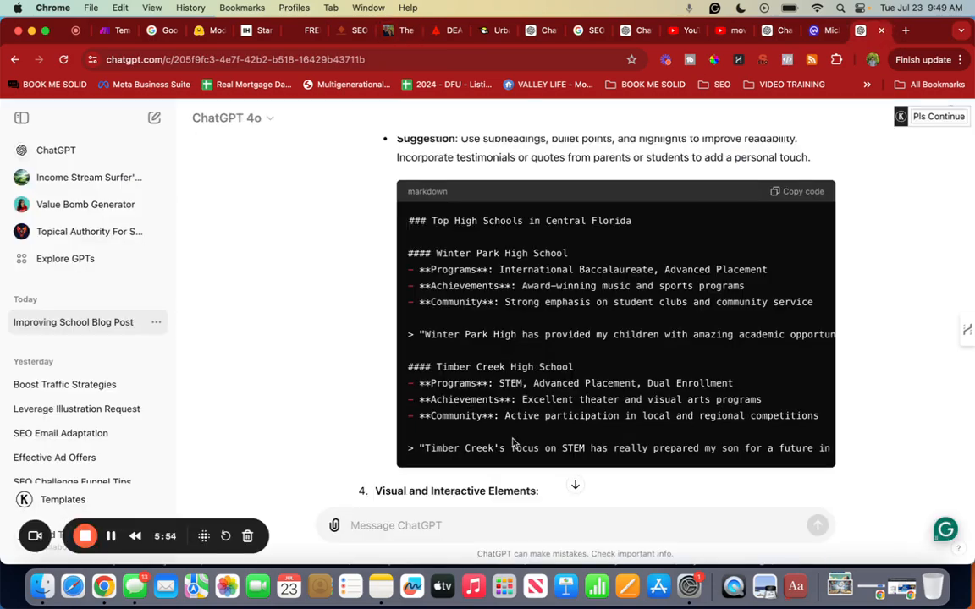
scroll(544, 363, down, 10)
scroll(542, 366, up, 8)
scroll(542, 365, up, 5)
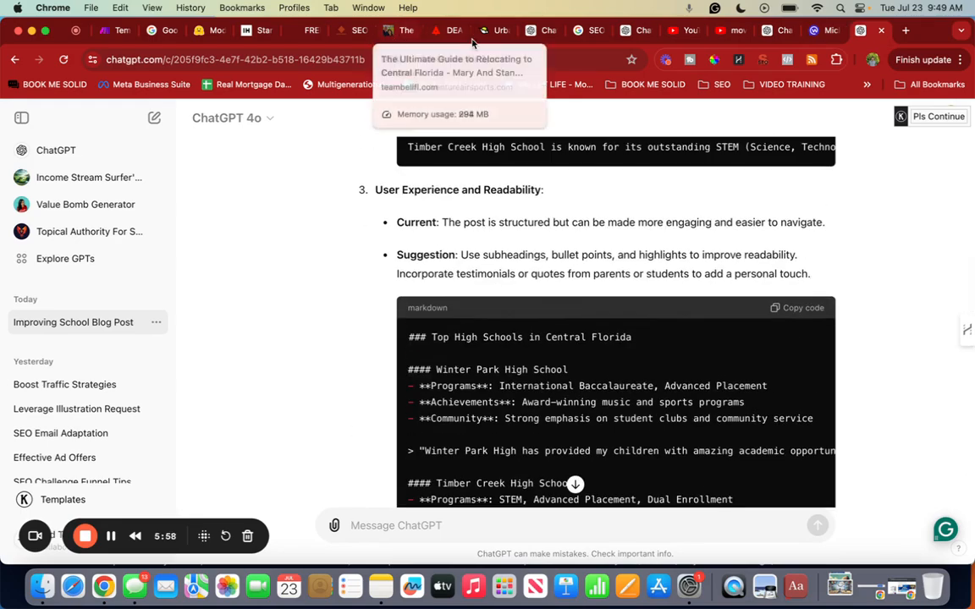